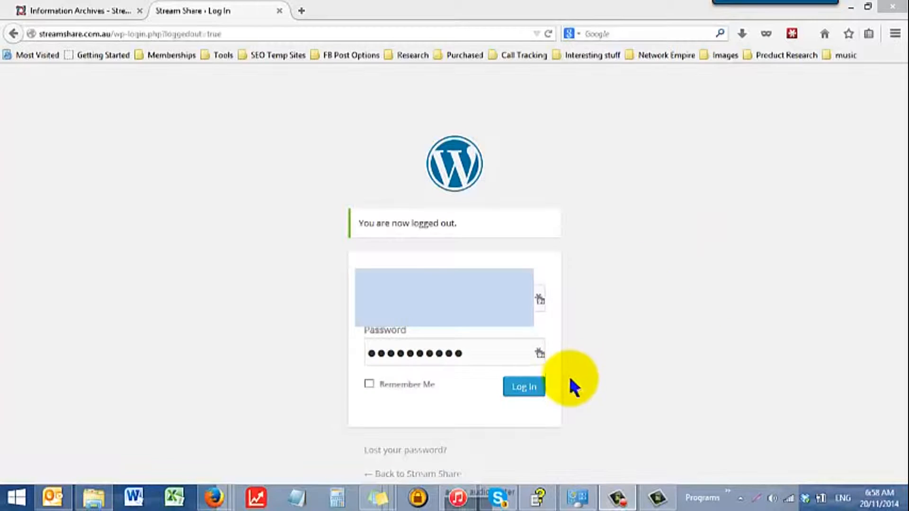
Step: Log in to the WordPress dashboard and create a new post titled "Test For Video"
left_click(531, 387)
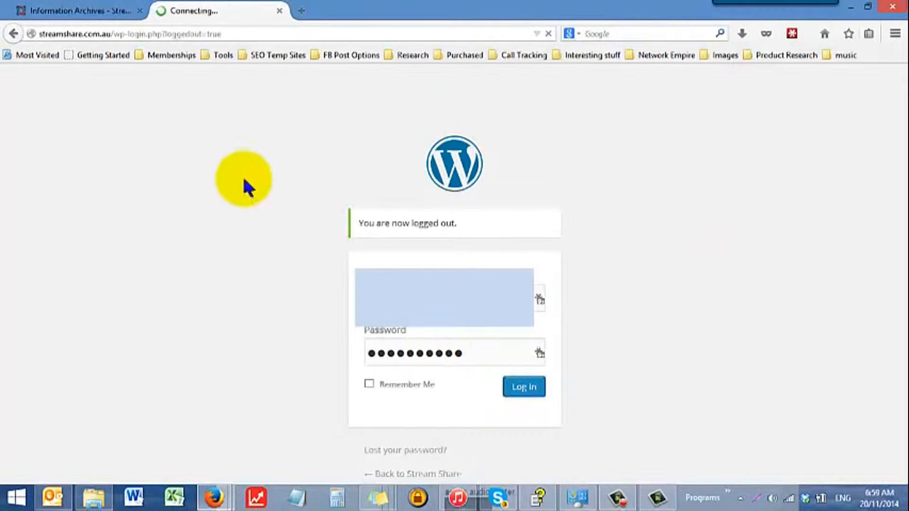
mouse_move(33, 220)
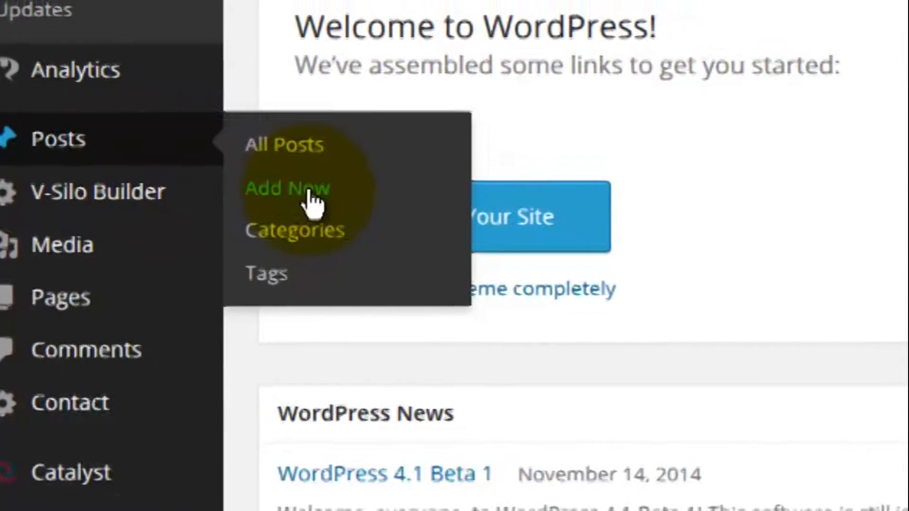
left_click(358, 182)
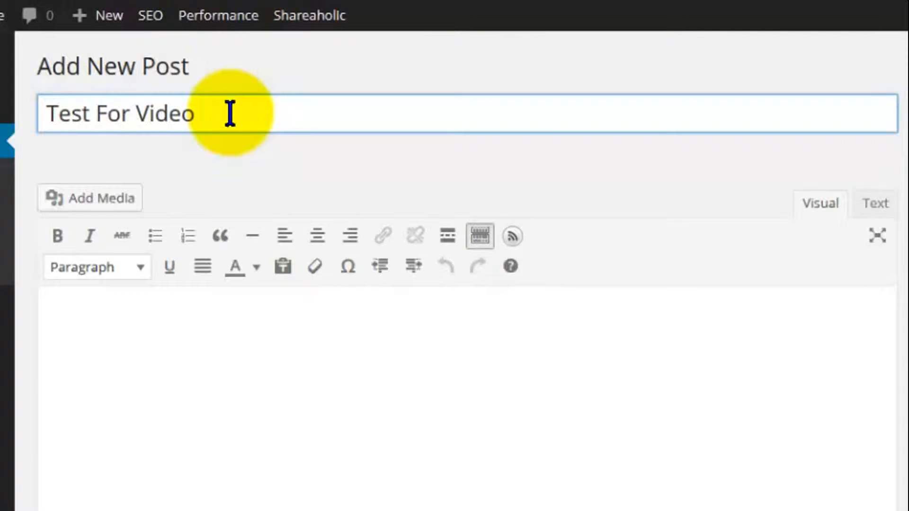
left_click(99, 314)
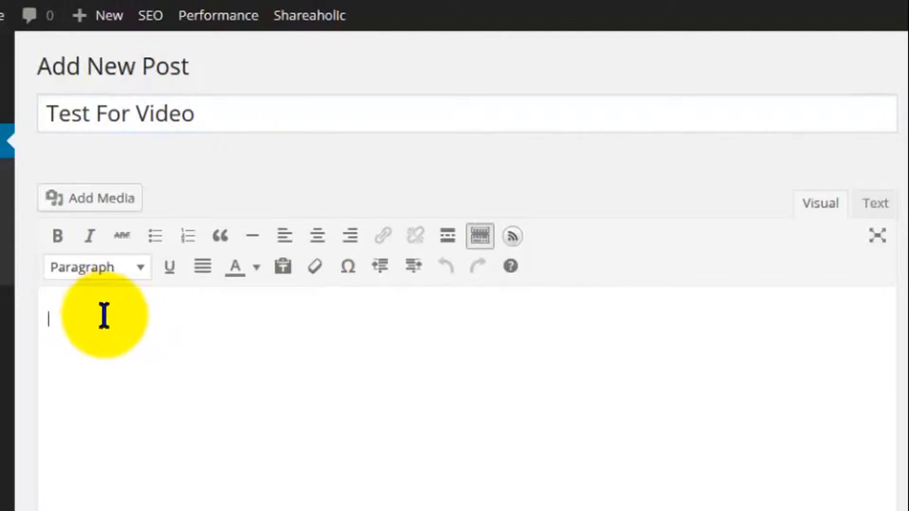
left_click(227, 118)
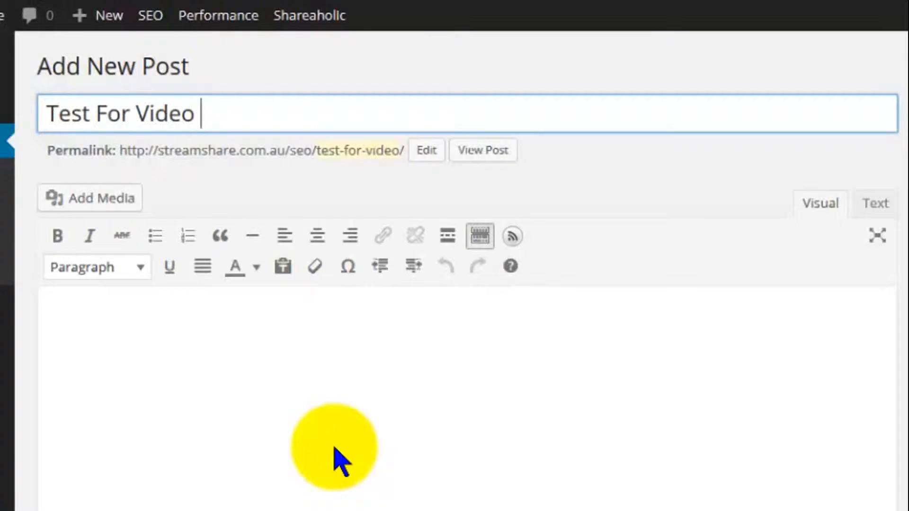
left_click(334, 449)
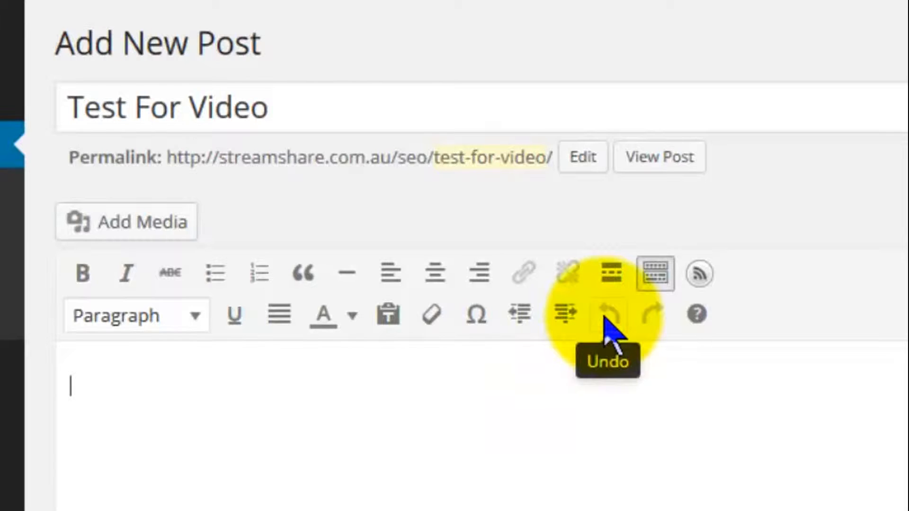
left_click(194, 317)
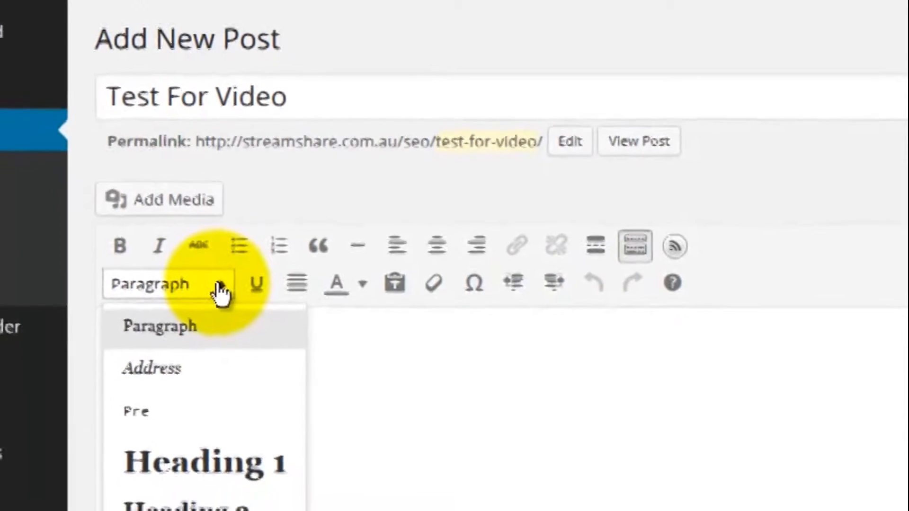
left_click(218, 289)
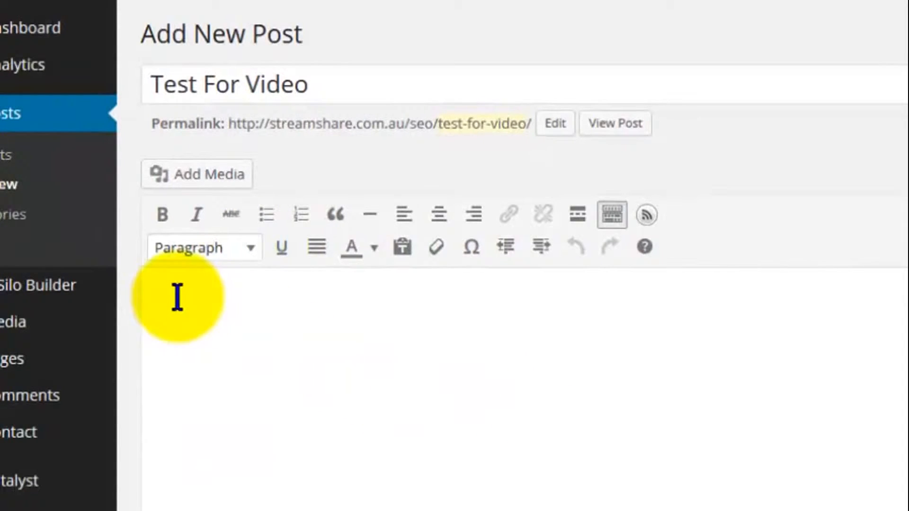
left_click(328, 87)
key("ctrl+a")
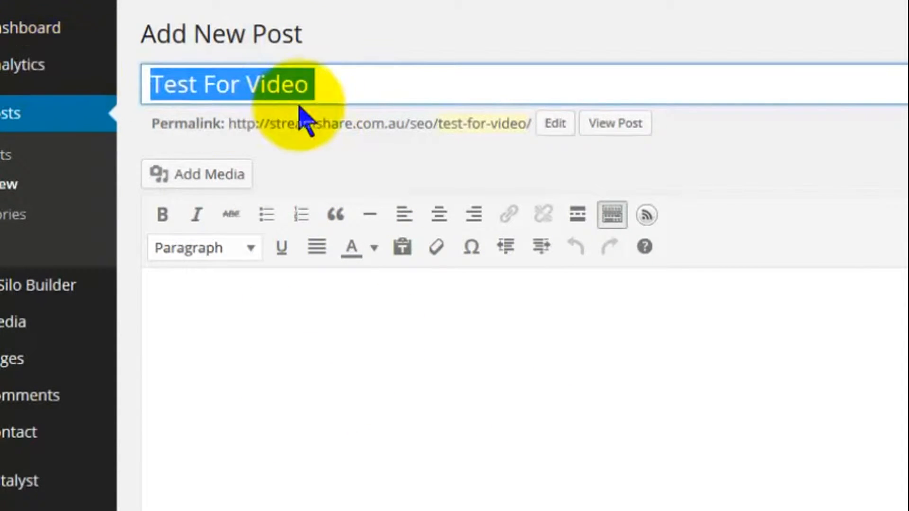
left_click(346, 88)
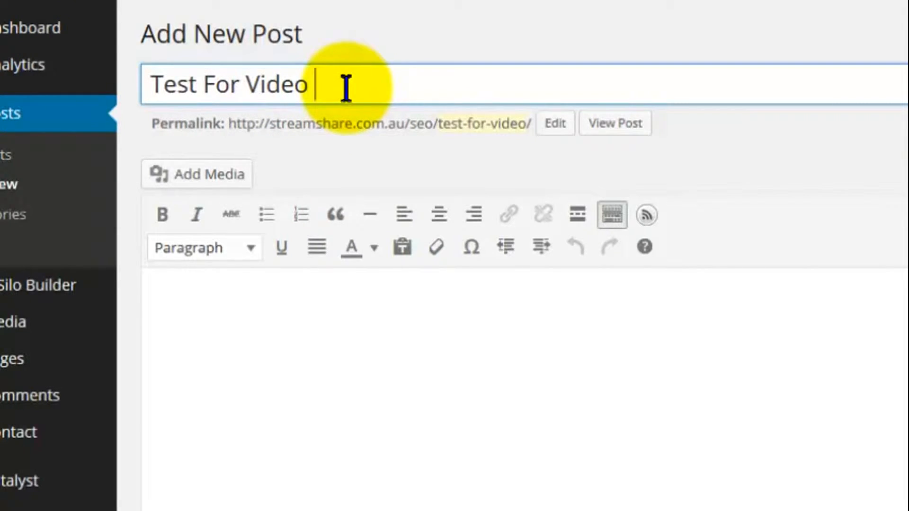
Step: Enter a line of three placeholder words in the post body and make the last one, "s;dd;;s;s;s;", bold
left_click(158, 286)
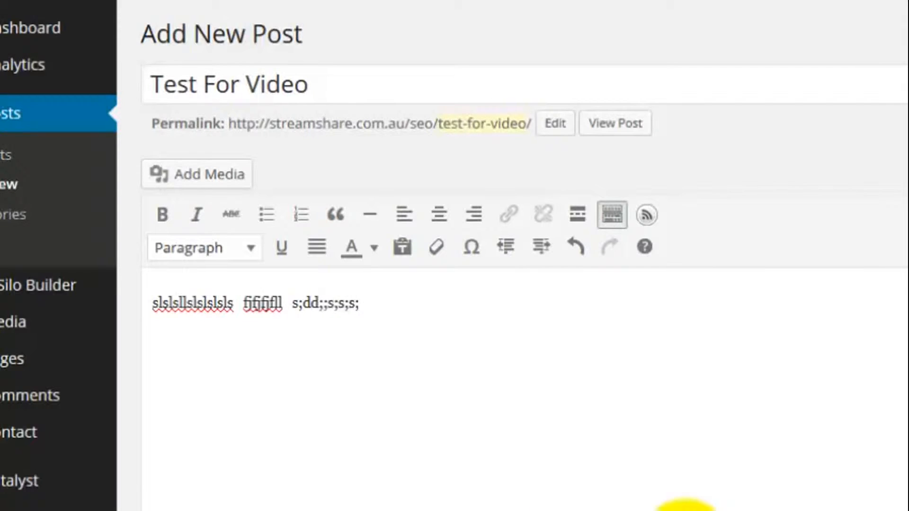
left_click_drag(364, 303, 319, 361)
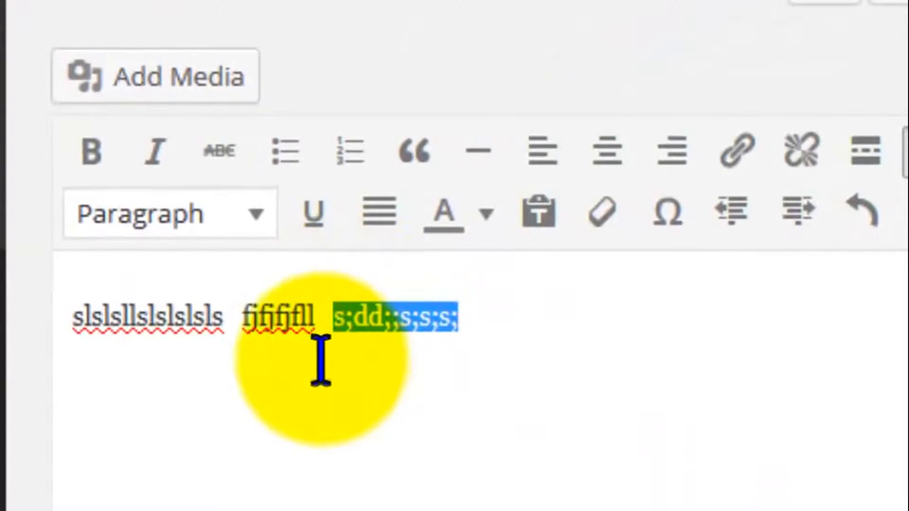
left_click(92, 156)
left_click(500, 453)
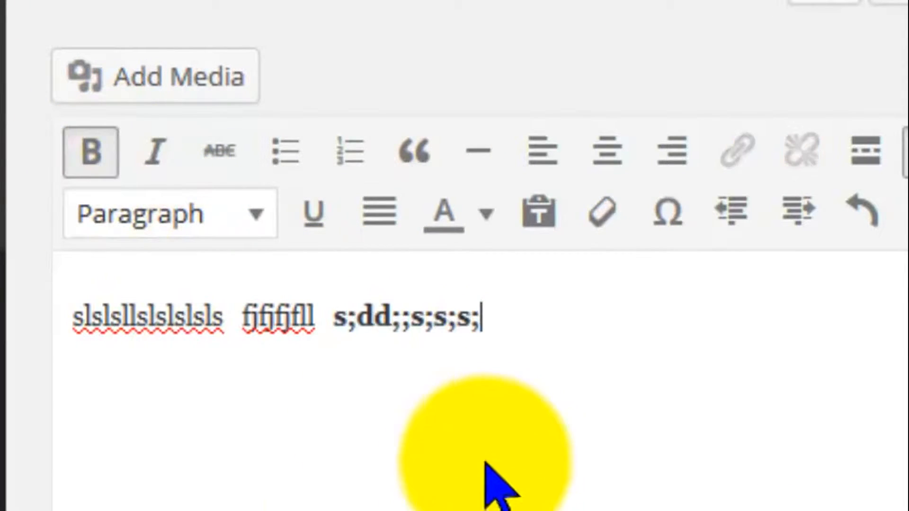
Step: Italicise the middle word of the placeholder line in the post body
left_click_drag(318, 306, 222, 291)
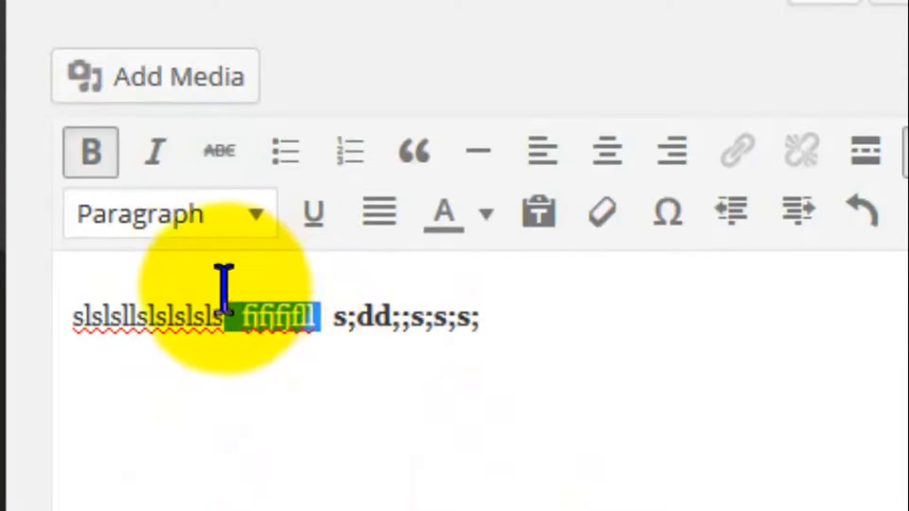
left_click(158, 156)
left_click(558, 499)
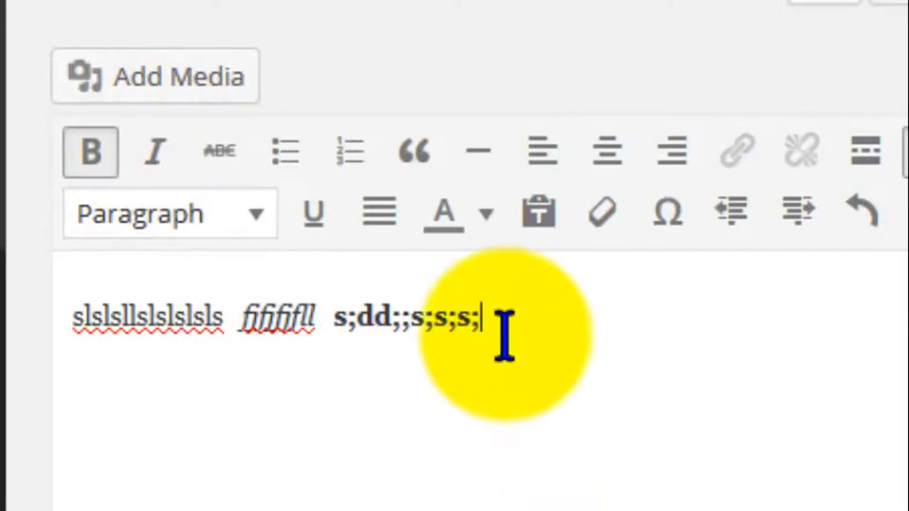
Step: Add the line "Video For Tests" below the placeholder text and format it as Heading 2
key("Return")
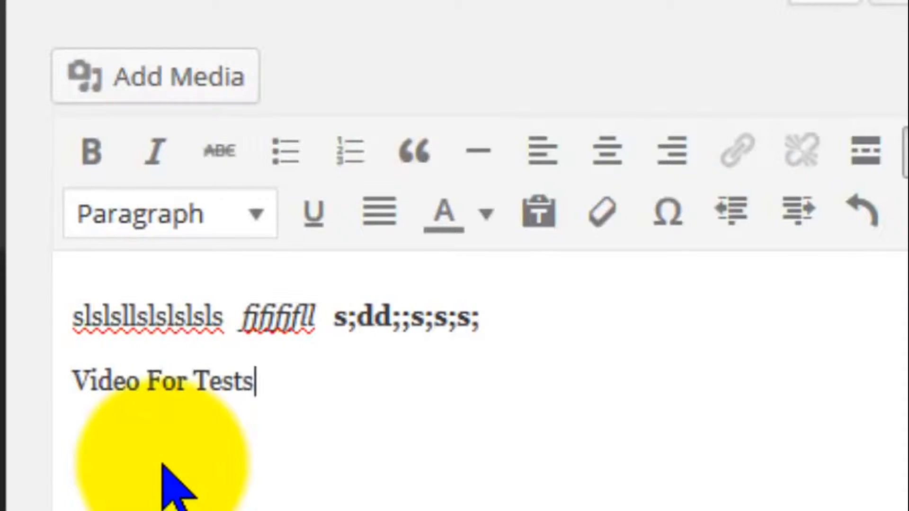
key("ctrl+Left")
left_click_drag(283, 381, 52, 366)
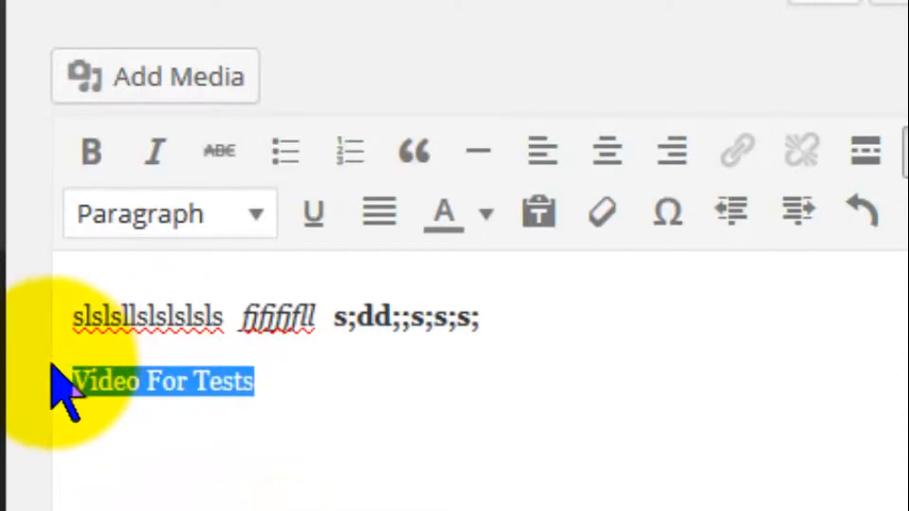
left_click(258, 215)
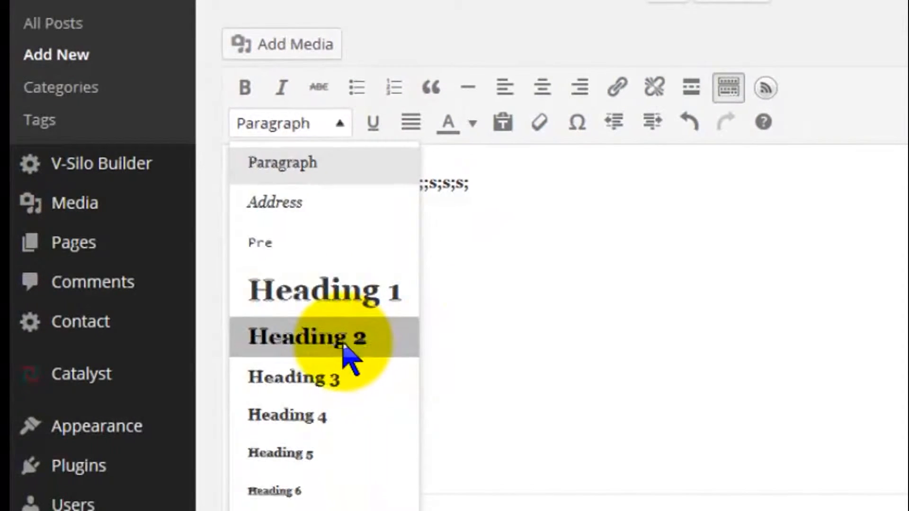
left_click(348, 361)
left_click(495, 356)
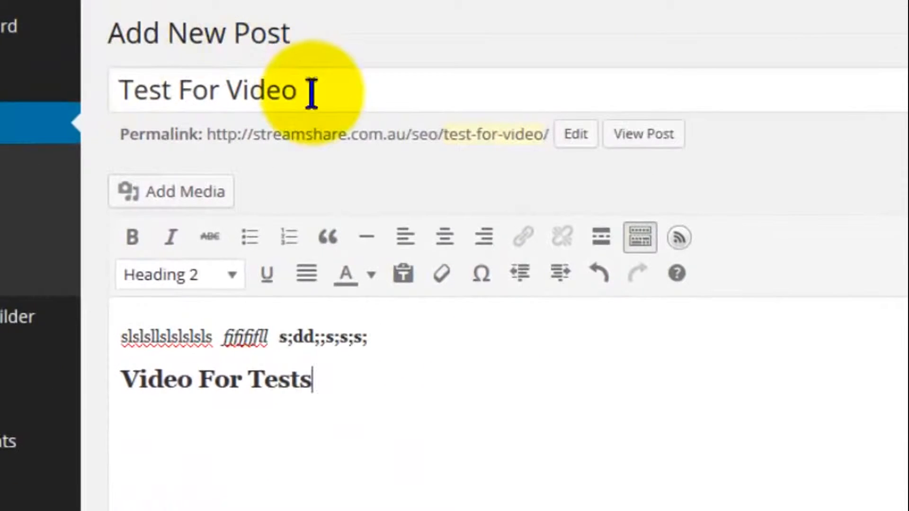
Step: Add a paragraph reading "dkdkdkdk lldldldldldl" below the "Video For Tests" heading, leaving a blank line between them
left_click(338, 54)
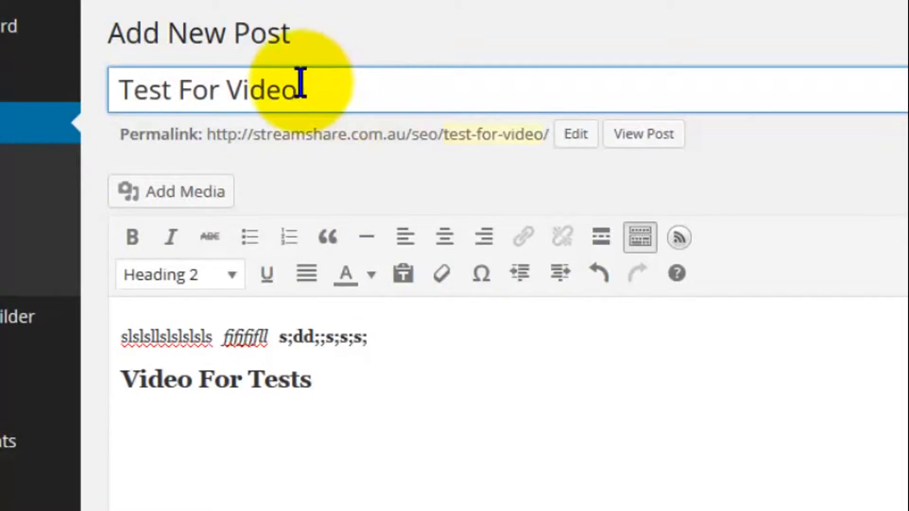
left_click(320, 379)
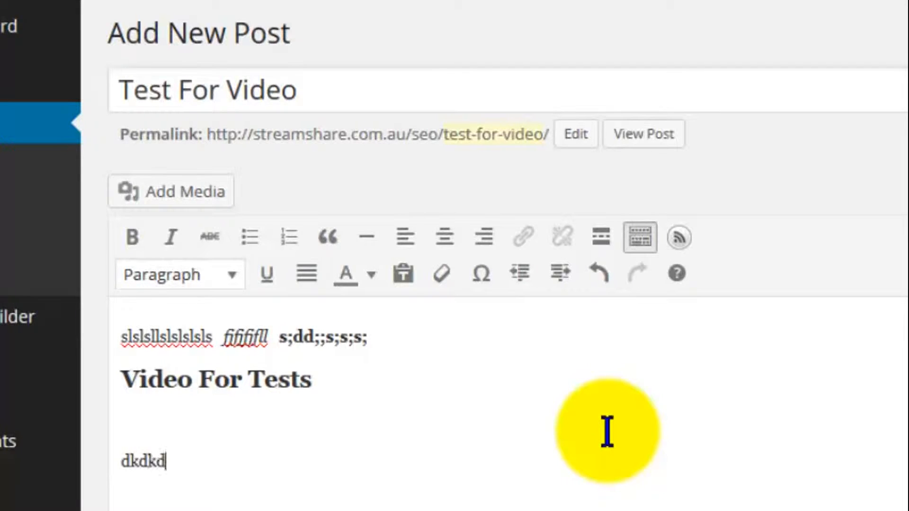
type("lldldldldldl")
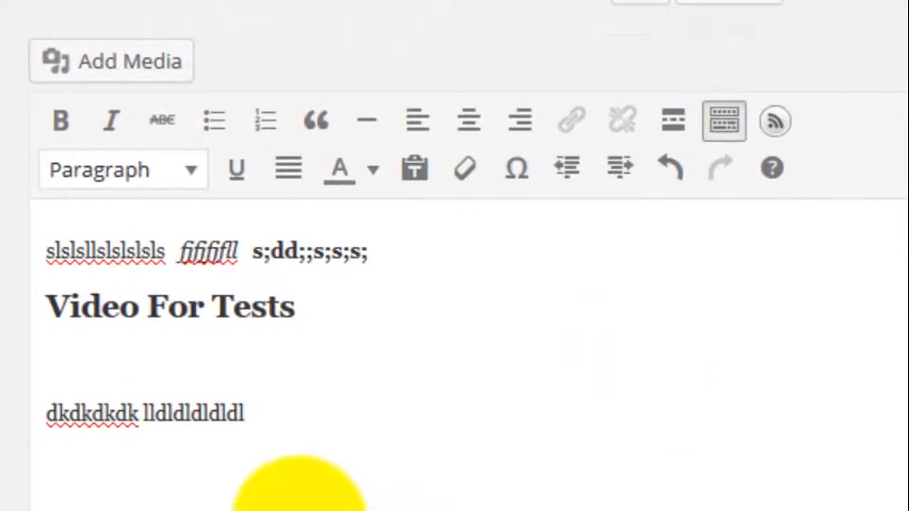
Step: Link the word "lldldldldldl" to the existing post "How To Delete A Youtube Channel"
left_click_drag(255, 408, 144, 408)
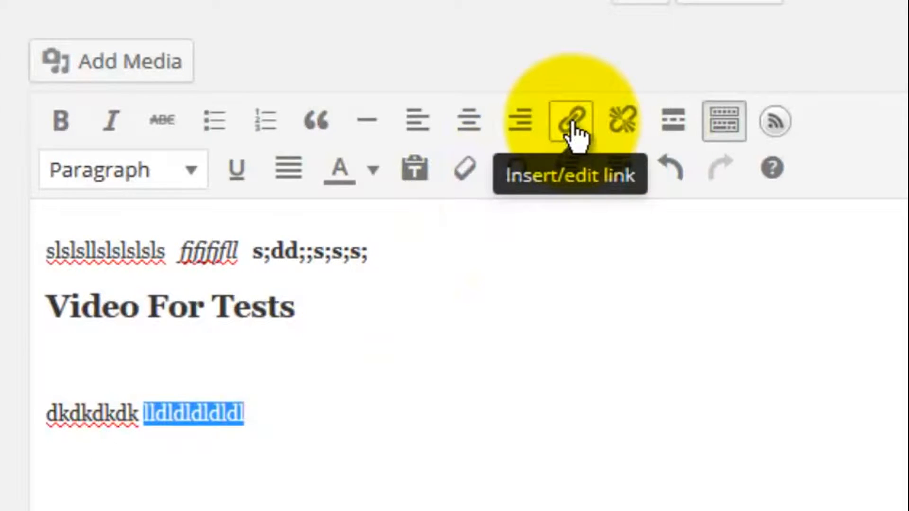
left_click(573, 124)
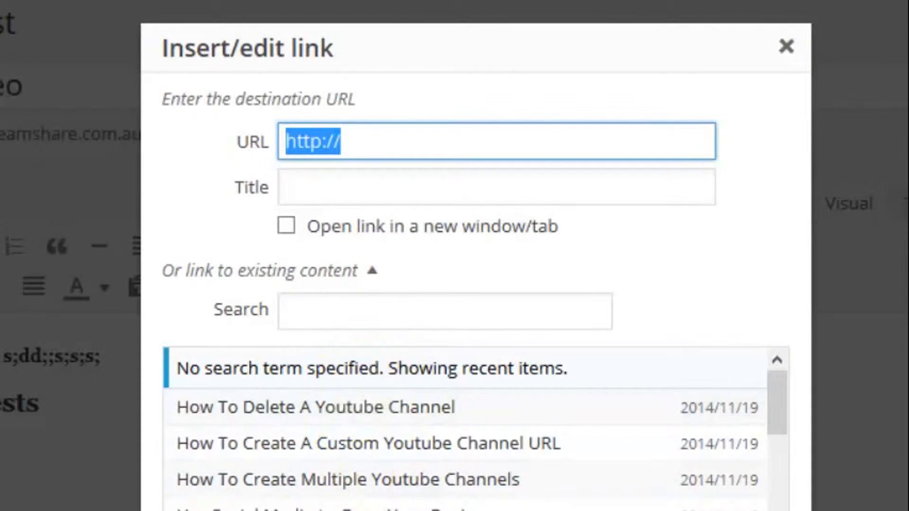
left_click(371, 423)
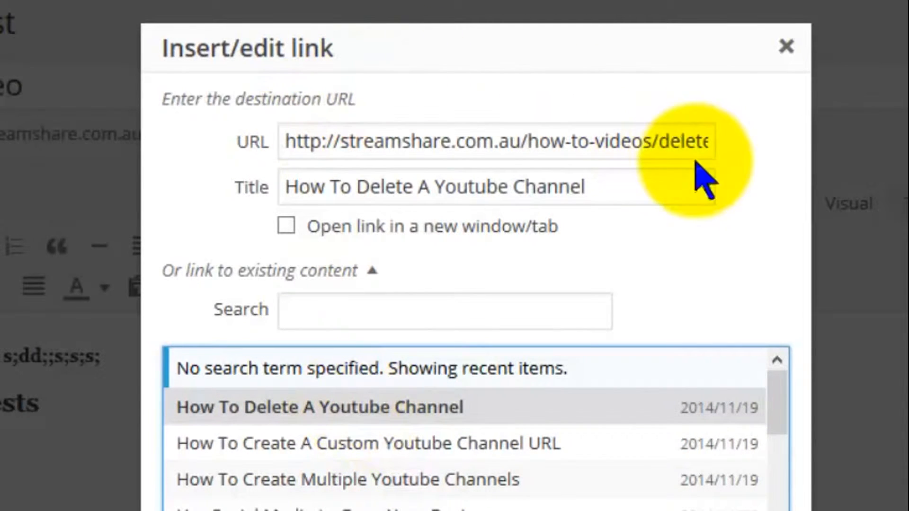
left_click(660, 142)
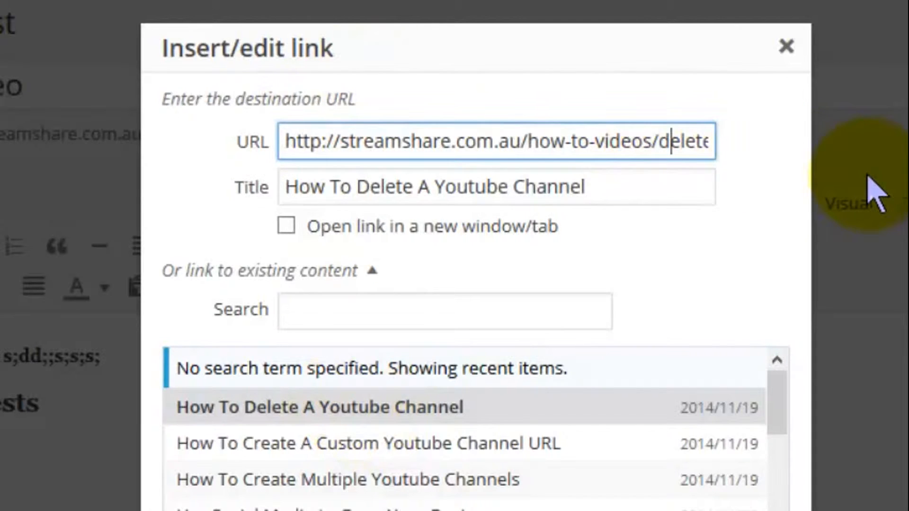
type("delete-youtube-channel/")
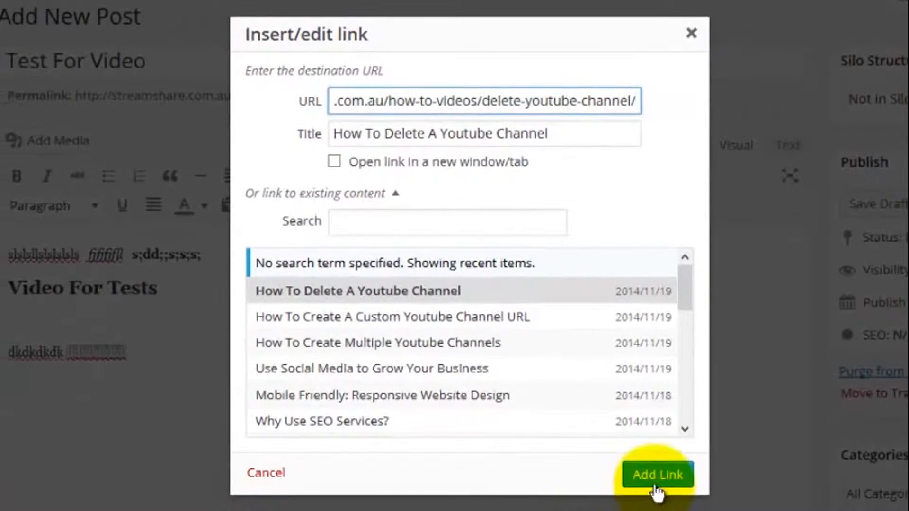
left_click(658, 475)
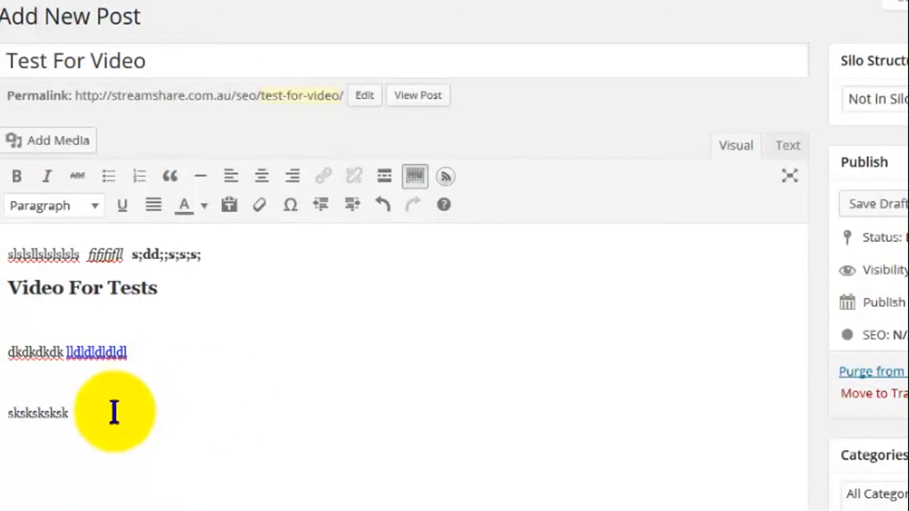
left_click_drag(71, 414, 2, 417)
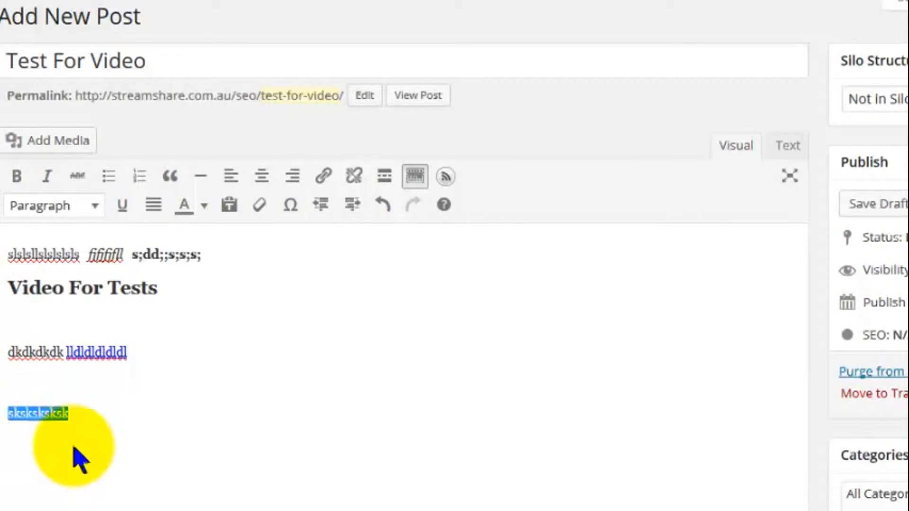
left_click(325, 183)
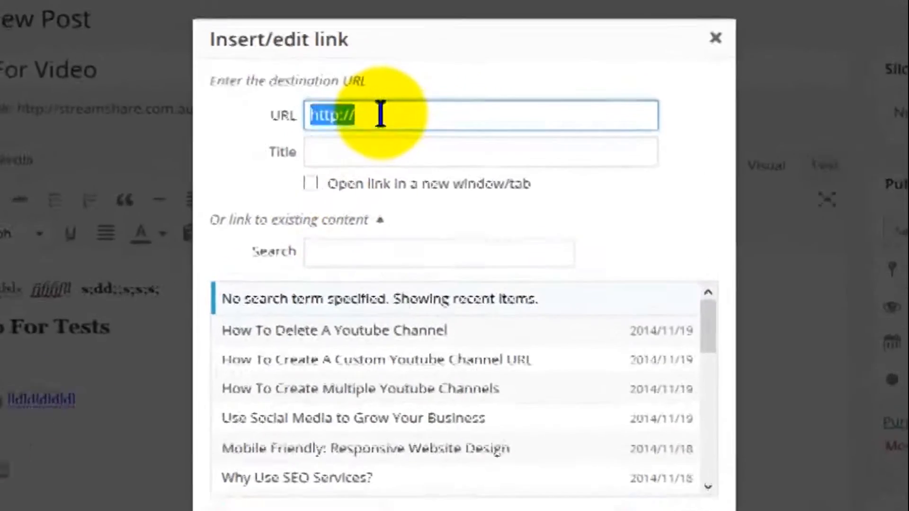
left_click(381, 113)
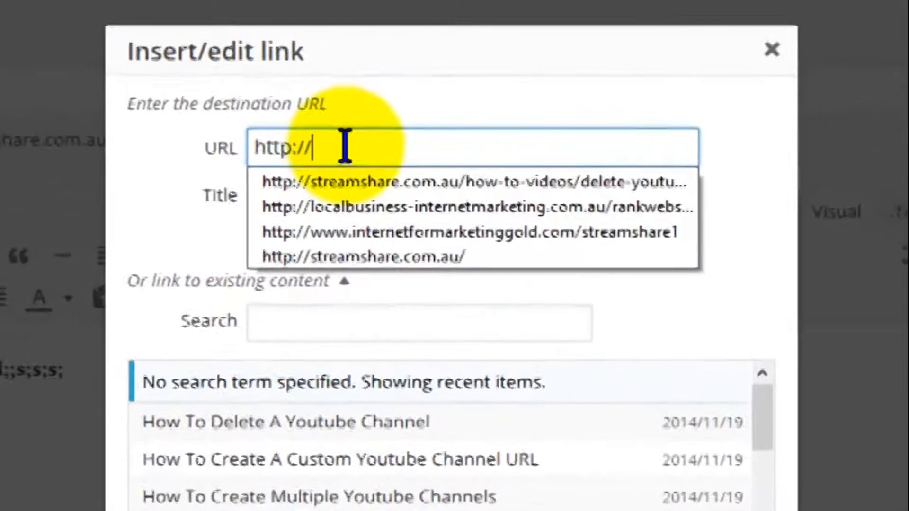
key("BackSpace")
key("BackSpace")
key("BackSpace")
key("BackSpace")
key("BackSpace")
key("BackSpace")
key("BackSpace")
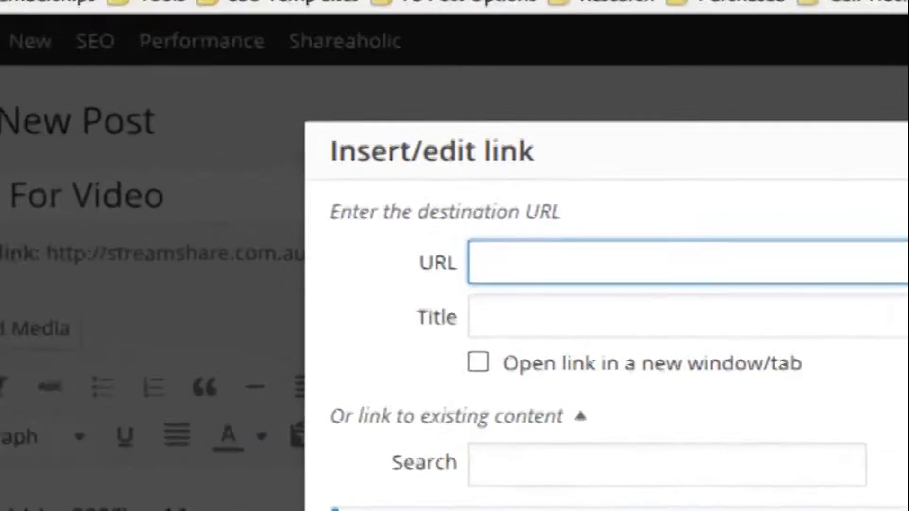
left_click(724, 7)
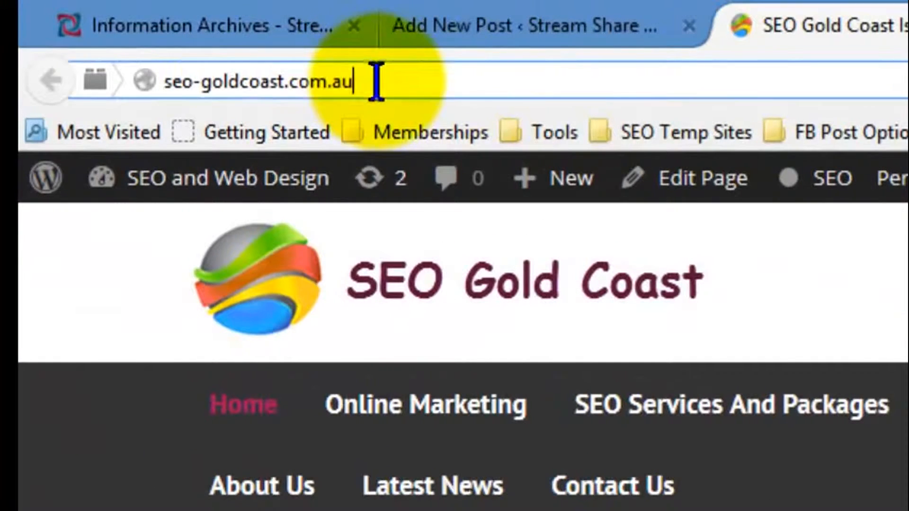
left_click_drag(376, 82, 29, 61)
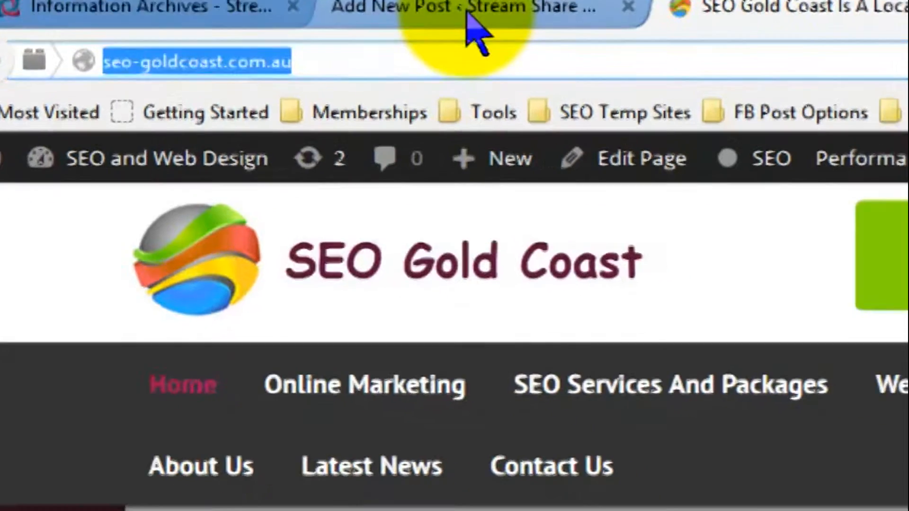
left_click(521, 39)
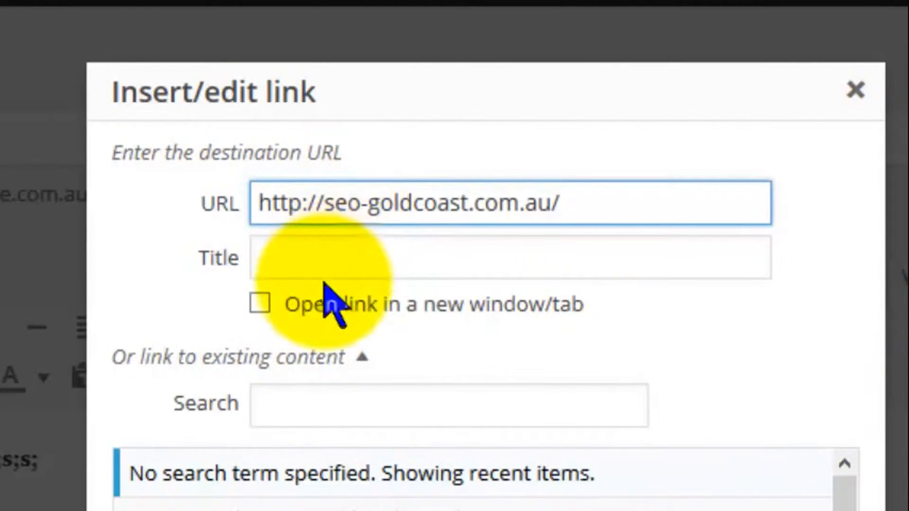
Step: Set the link to open in a new window, give it the title "SEO Gold Coast" and add it to the text
left_click(258, 305)
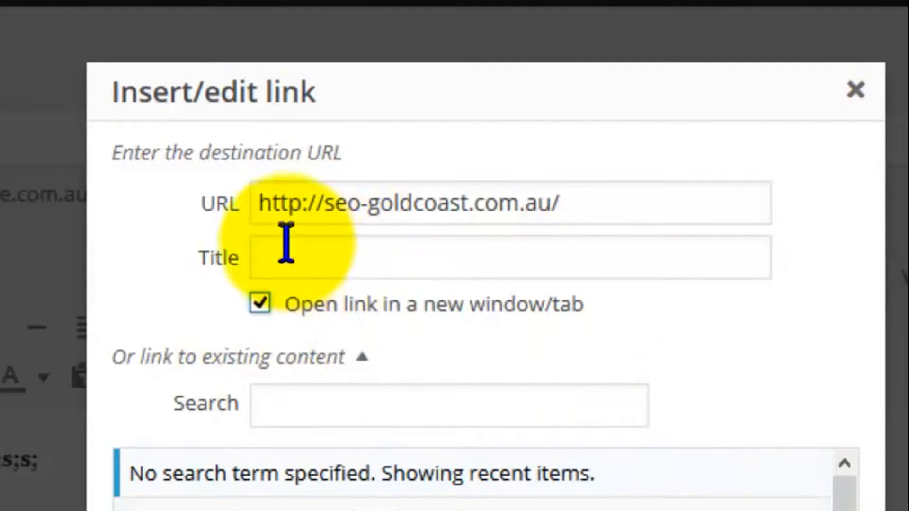
left_click(298, 258)
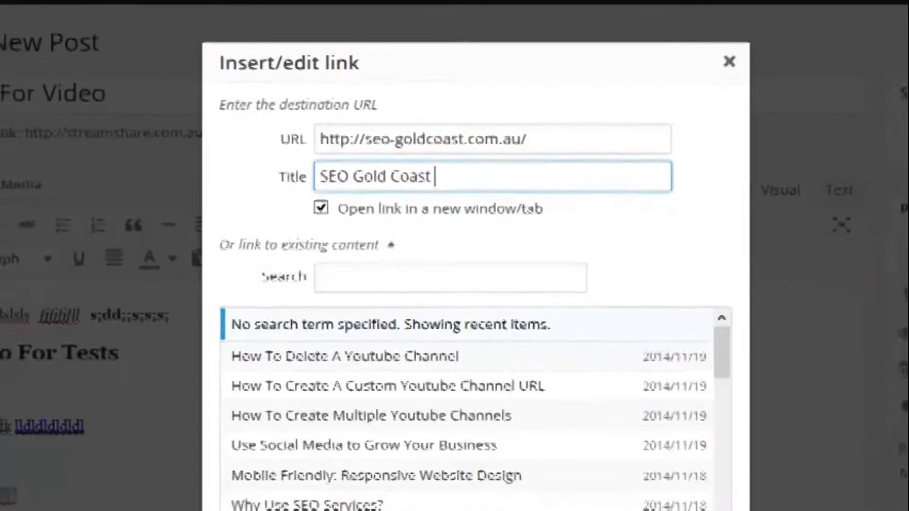
left_click(646, 474)
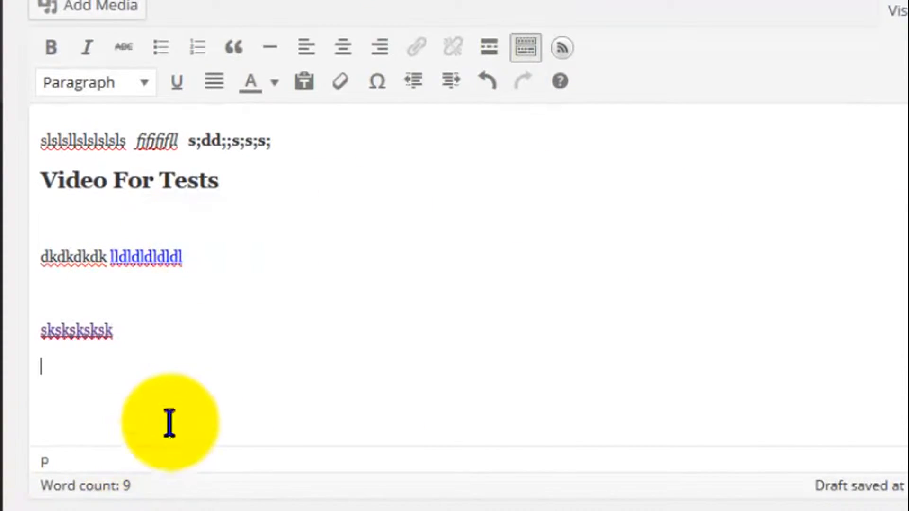
Step: Upload the "Evil Villain" picture from the computer's Images folder as new media for the post
left_click(195, 259)
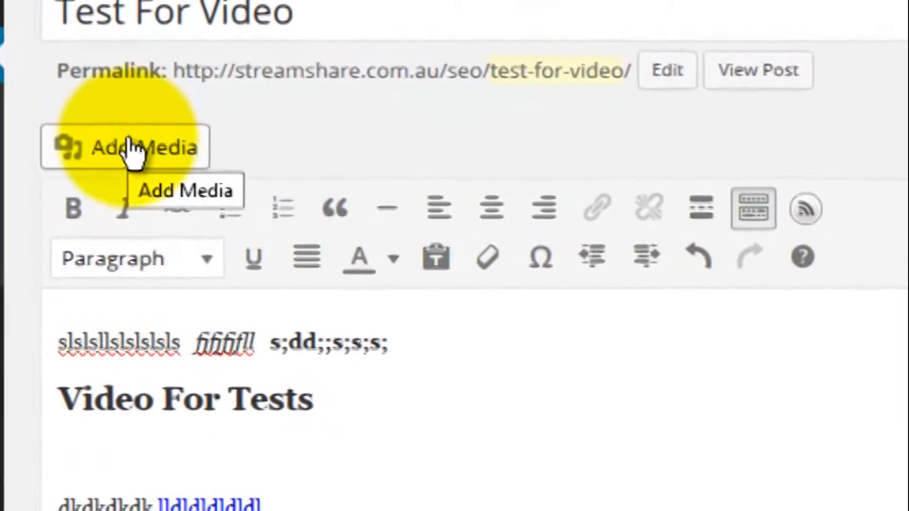
left_click(130, 149)
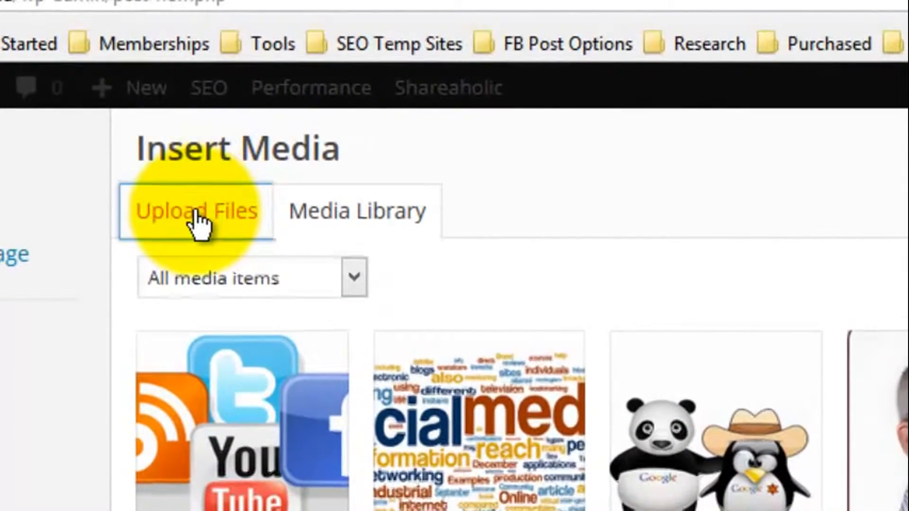
left_click(199, 218)
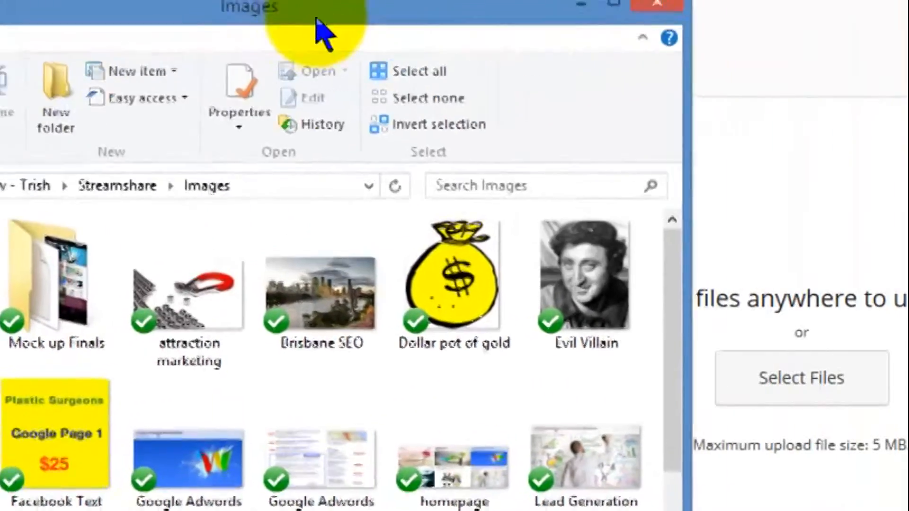
left_click(847, 256)
left_click_drag(558, 297, 908, 345)
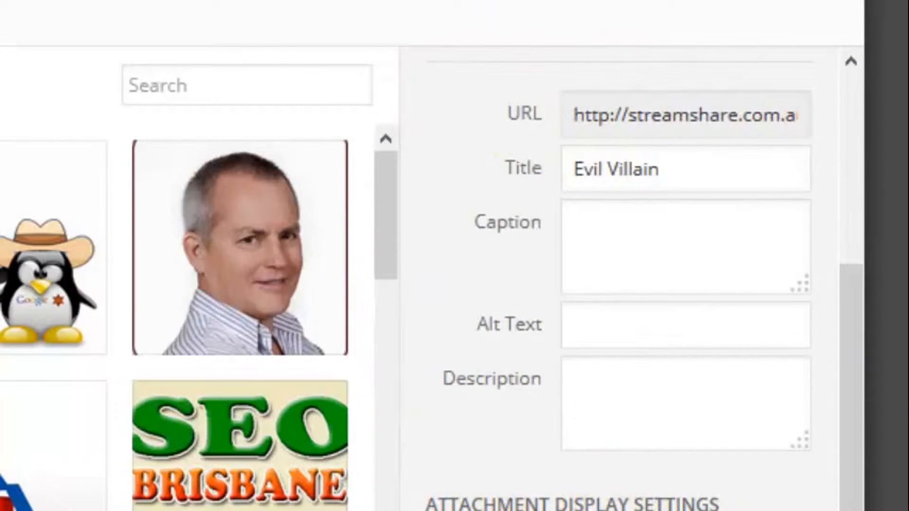
Step: Caption the uploaded image "An Evil Villain" and set its alignment to Left
scroll(838, 331, "down", 1)
left_click(687, 141)
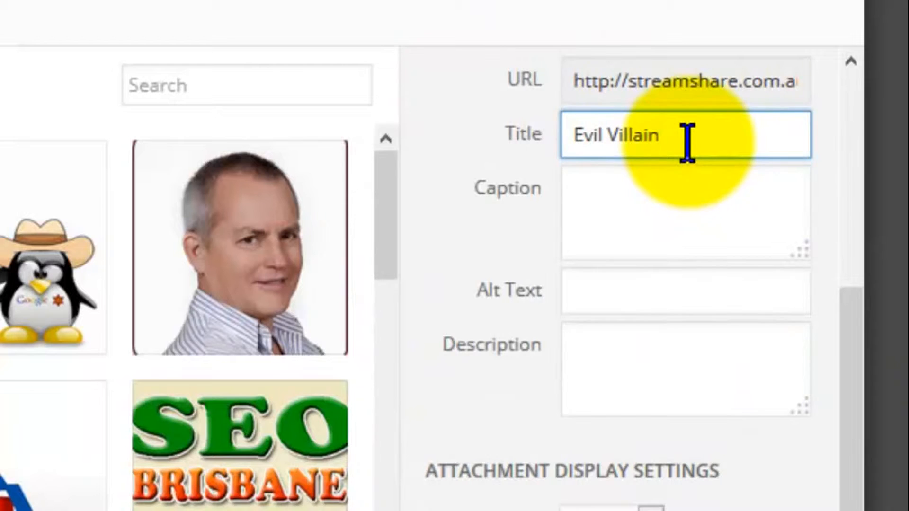
left_click(659, 223)
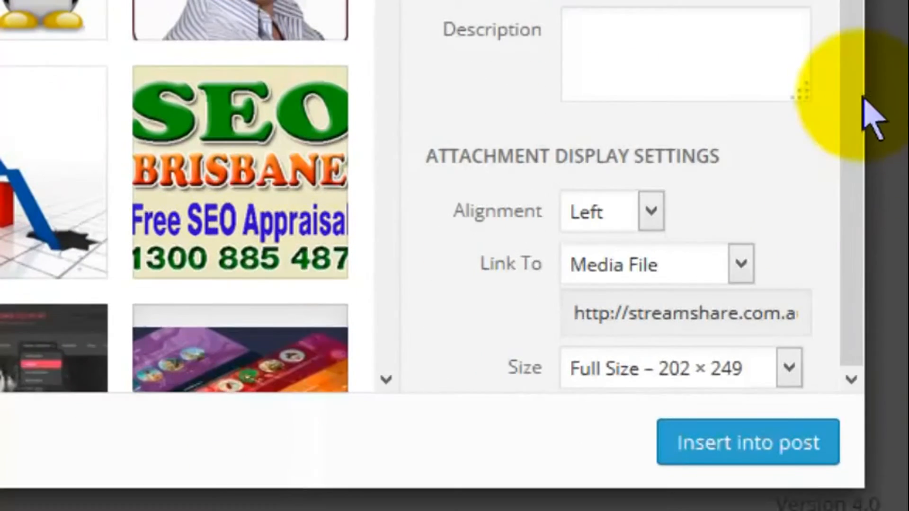
left_click(649, 211)
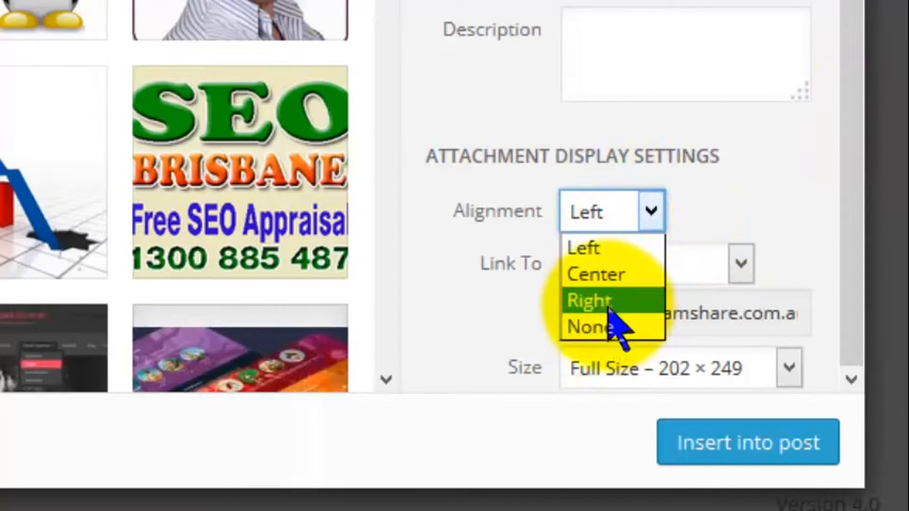
left_click(582, 251)
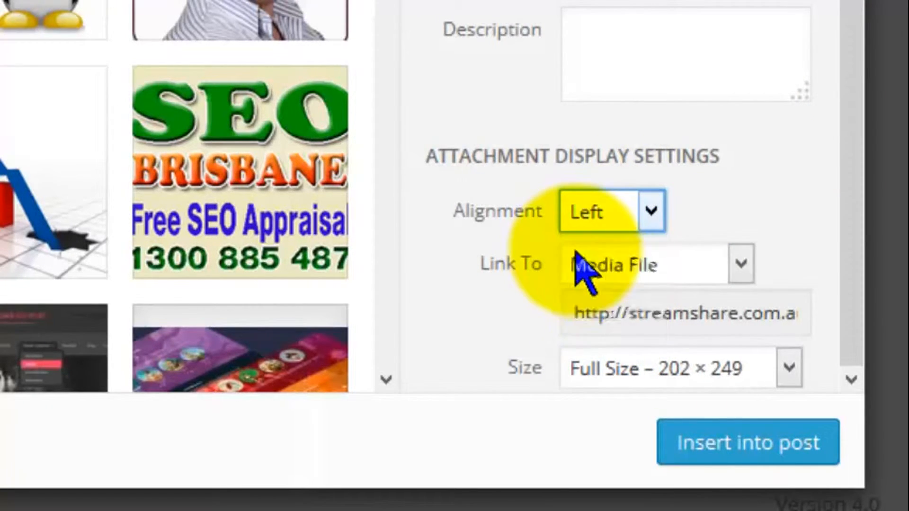
left_click(741, 266)
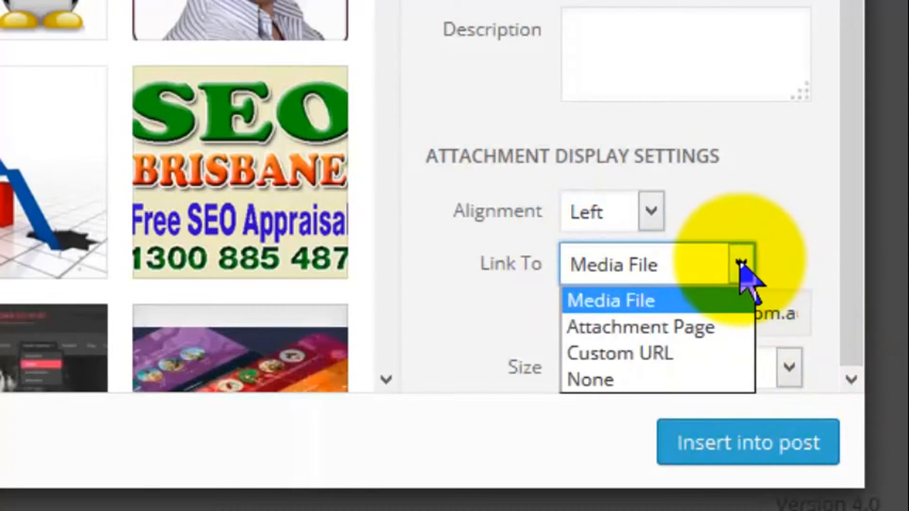
left_click(654, 354)
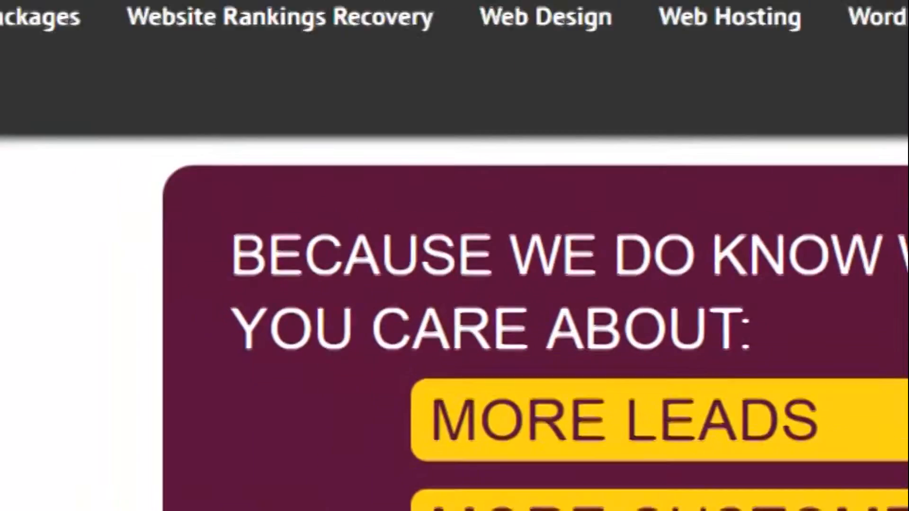
left_click(360, 36)
key("Left")
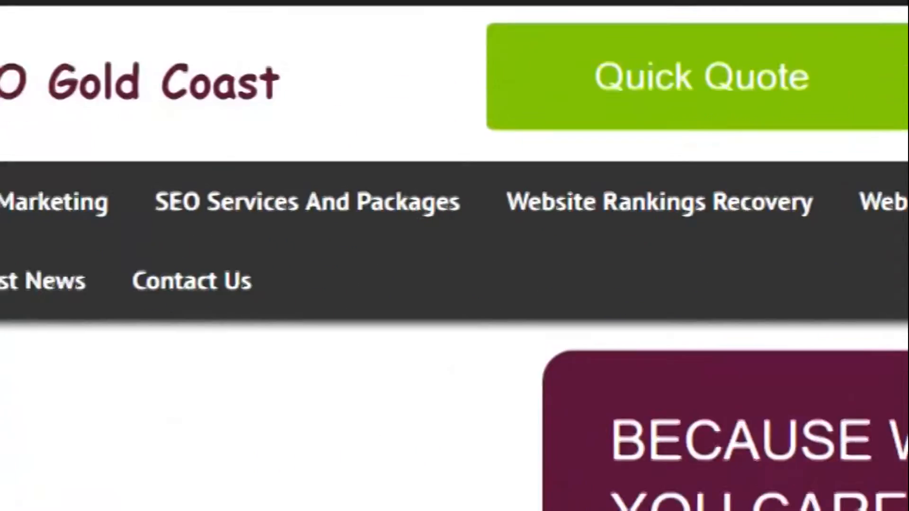
left_click(547, 25)
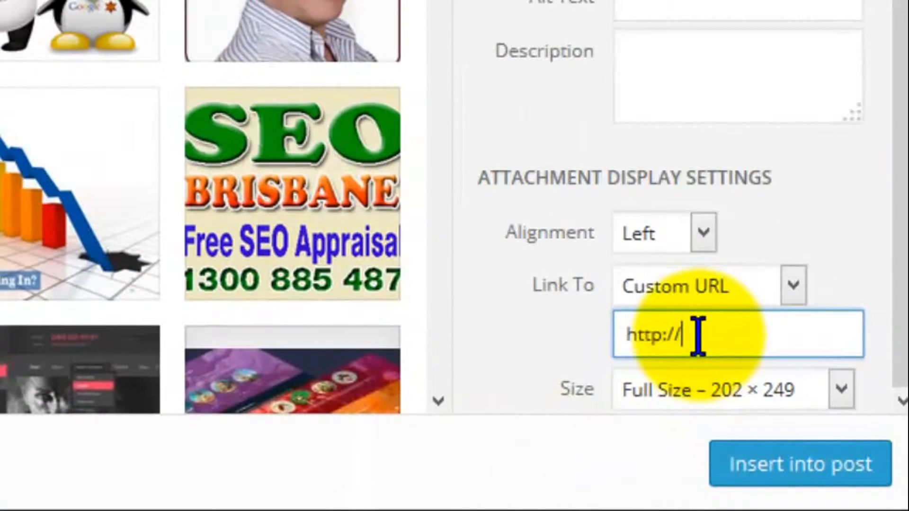
scroll(697, 335, "up", 3)
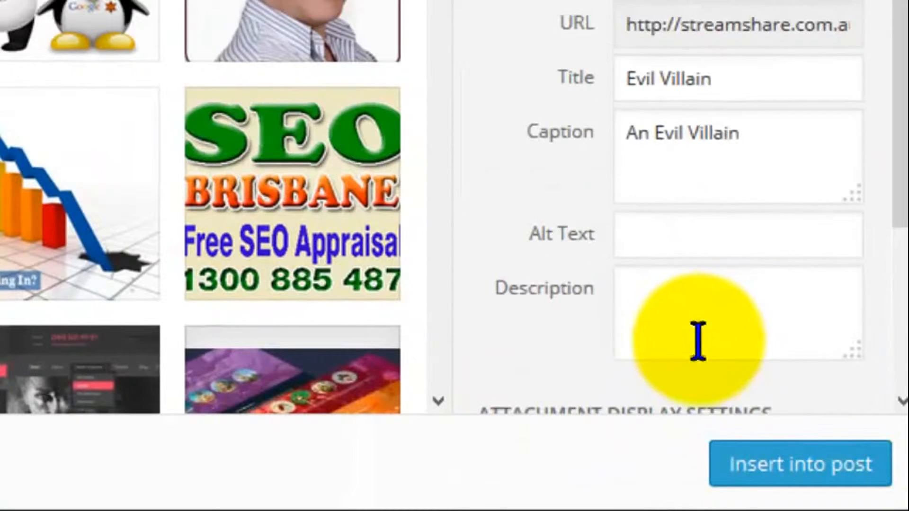
left_click_drag(900, 176, 903, 322)
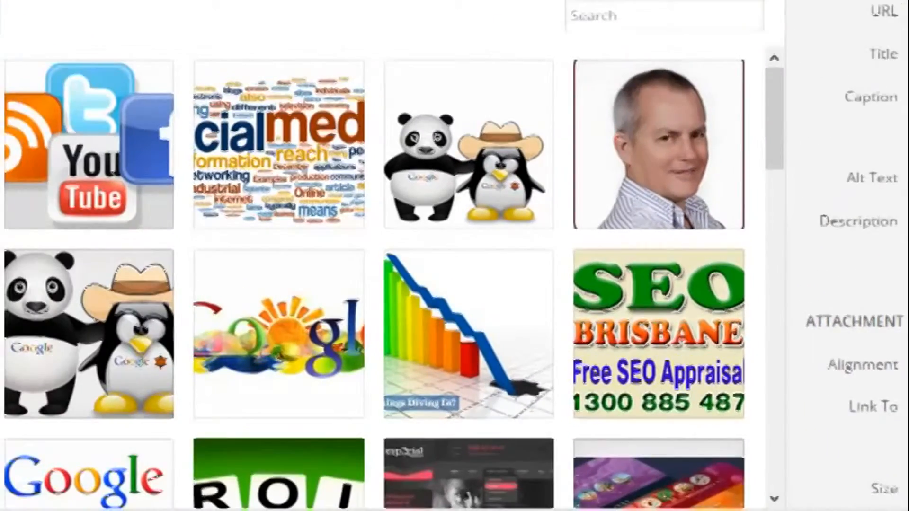
left_click(783, 467)
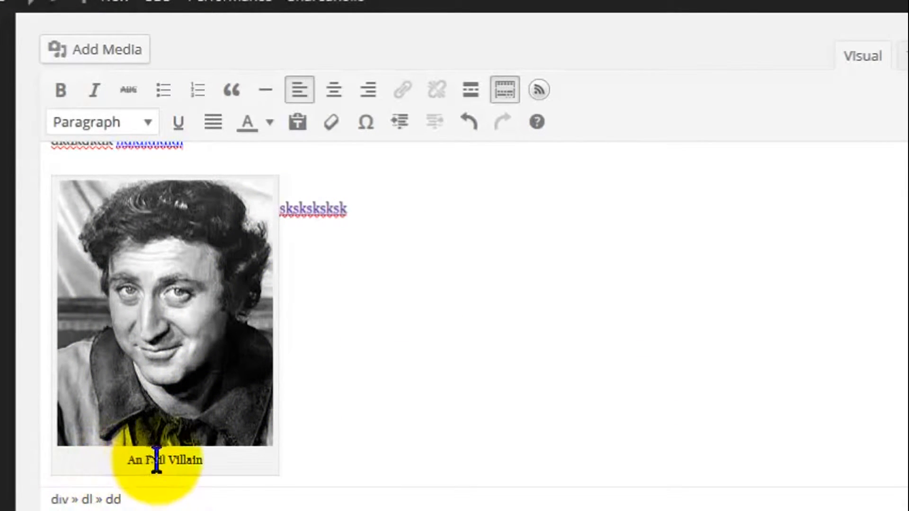
Step: Edit the inserted image's details to align it to the right and update it in the post
left_click(236, 418)
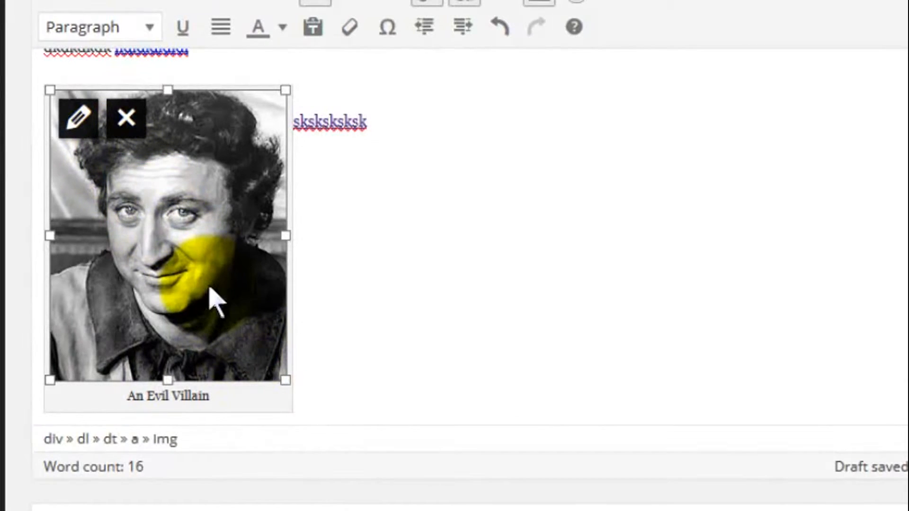
left_click(79, 118)
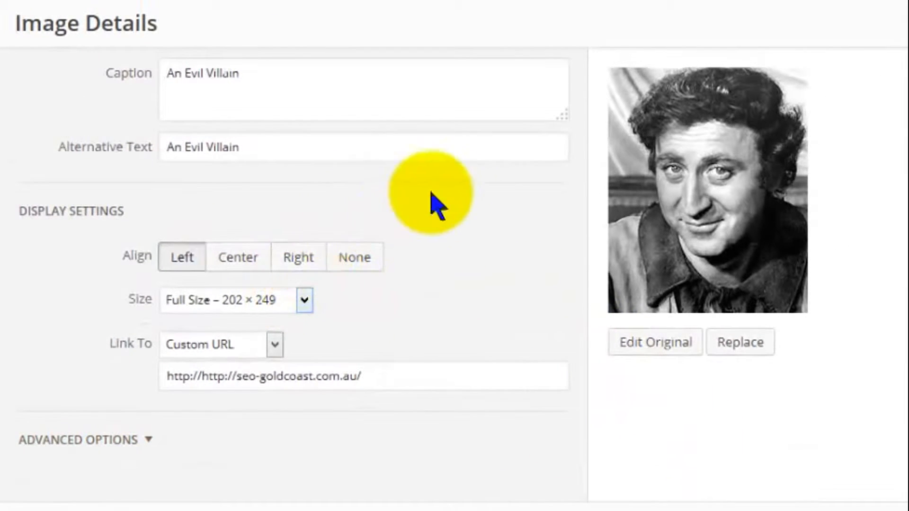
left_click(303, 258)
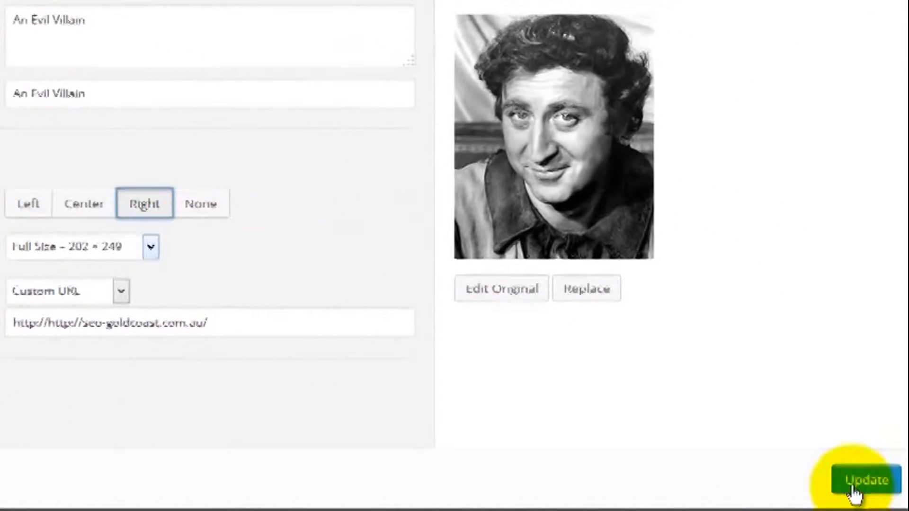
left_click(902, 499)
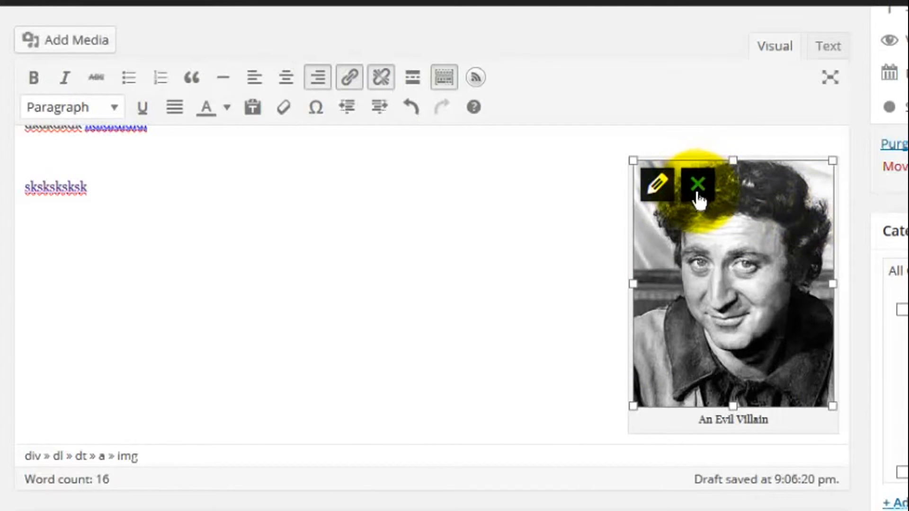
left_click(386, 309)
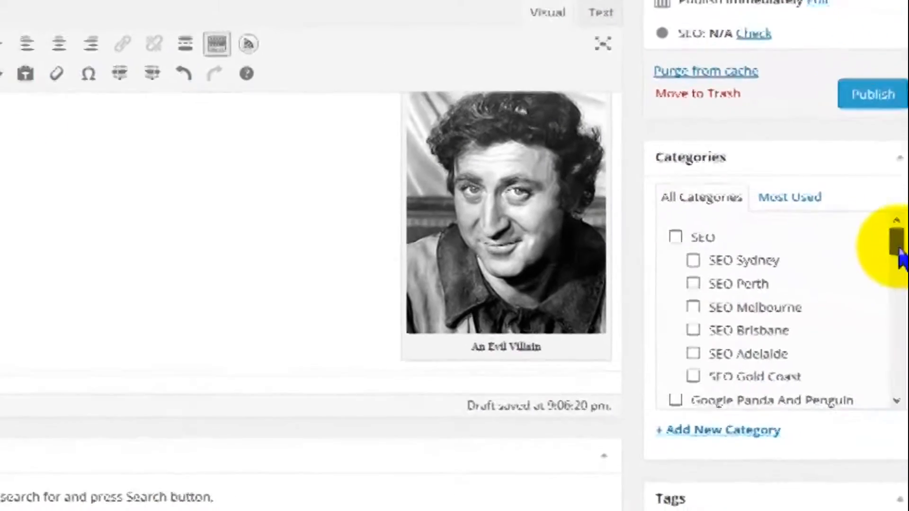
Step: Assign the post to the Information category and publish it
left_click_drag(895, 251, 523, 276)
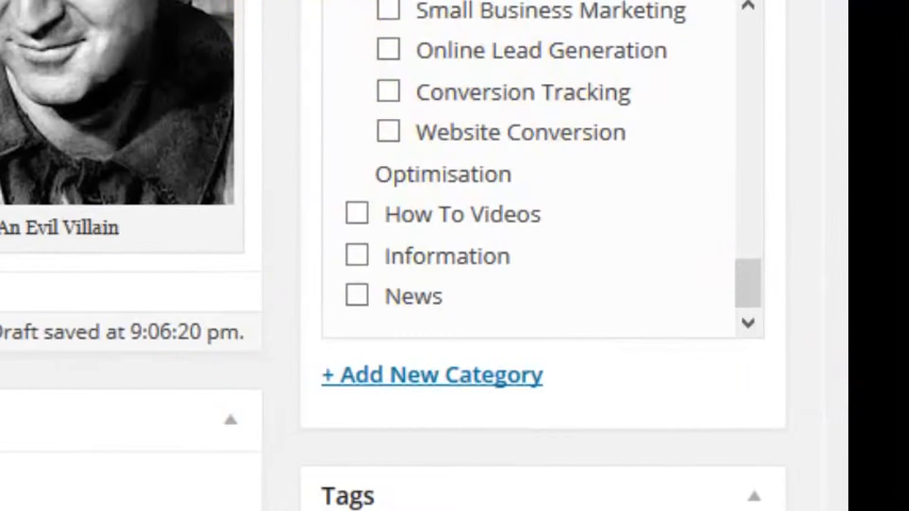
left_click(357, 253)
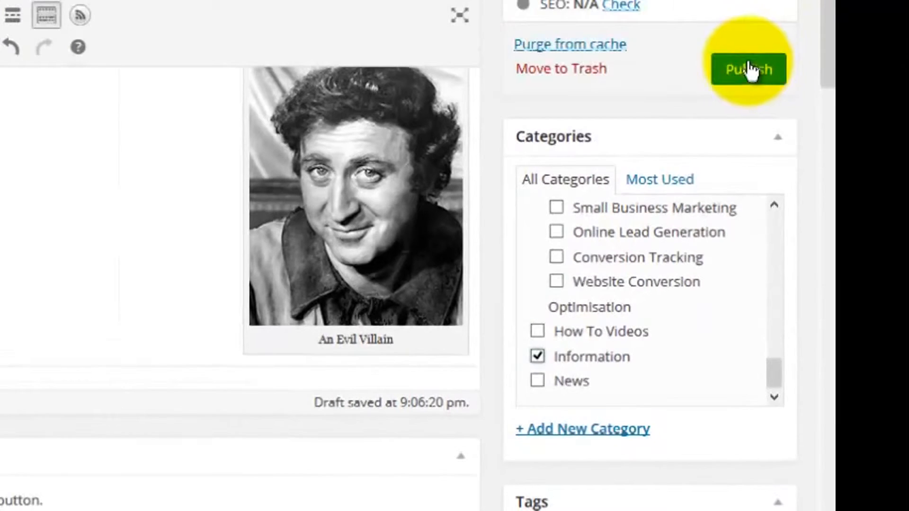
left_click(739, 70)
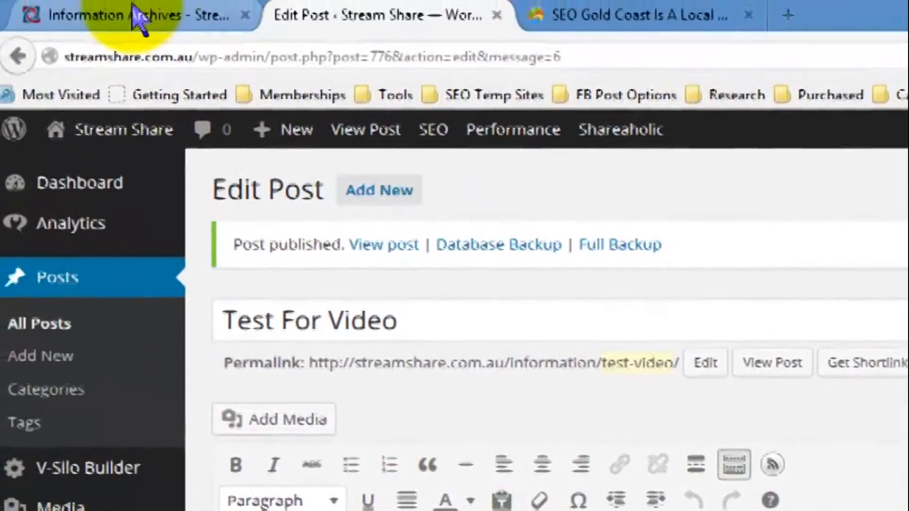
Step: Review the published "Test For Video" post on the live site and compare its title with the post editor
left_click(137, 19)
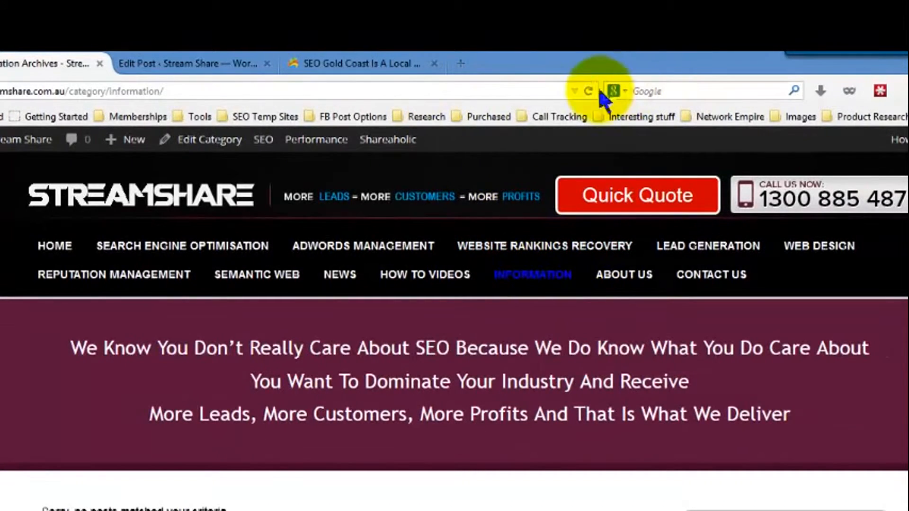
scroll(592, 284, "down", 4)
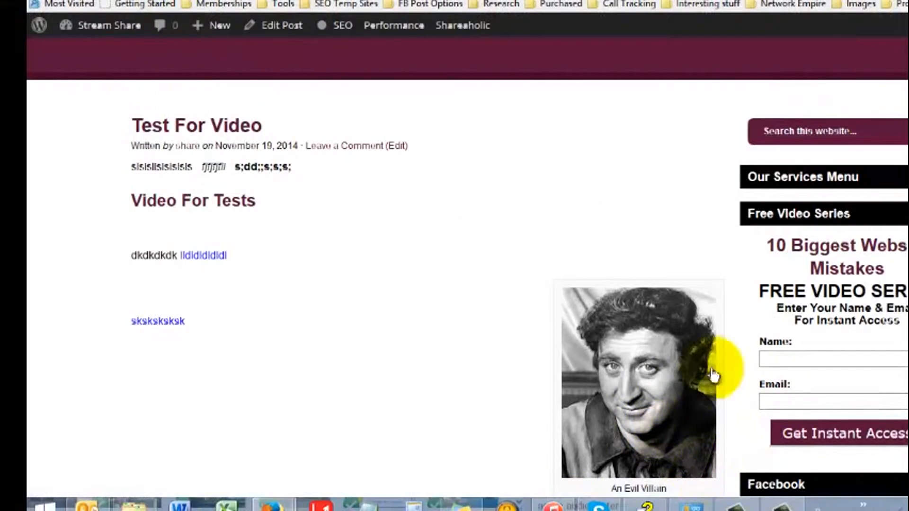
scroll(467, 284, "down", 4)
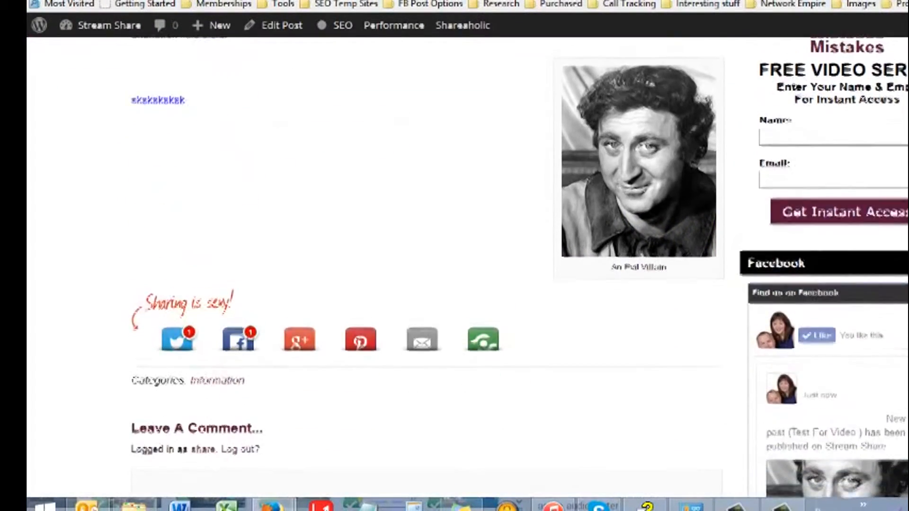
scroll(467, 284, "up", 3)
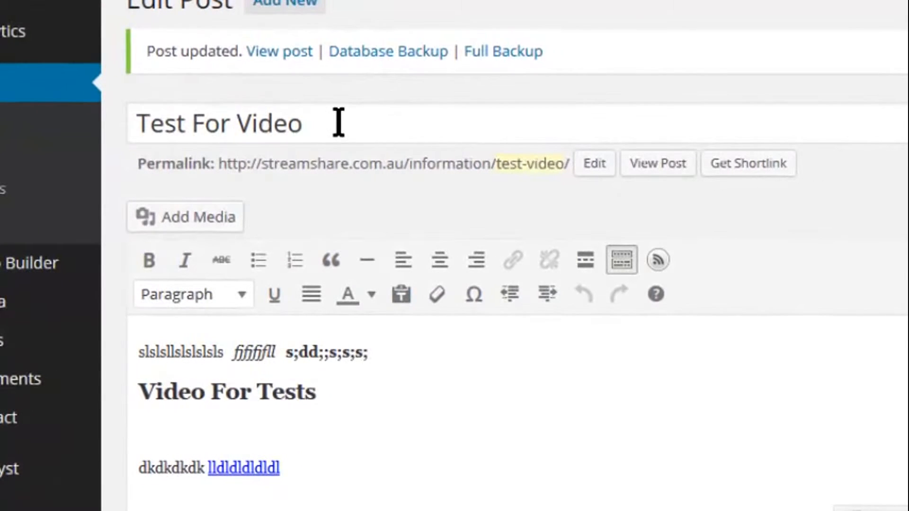
left_click(338, 122)
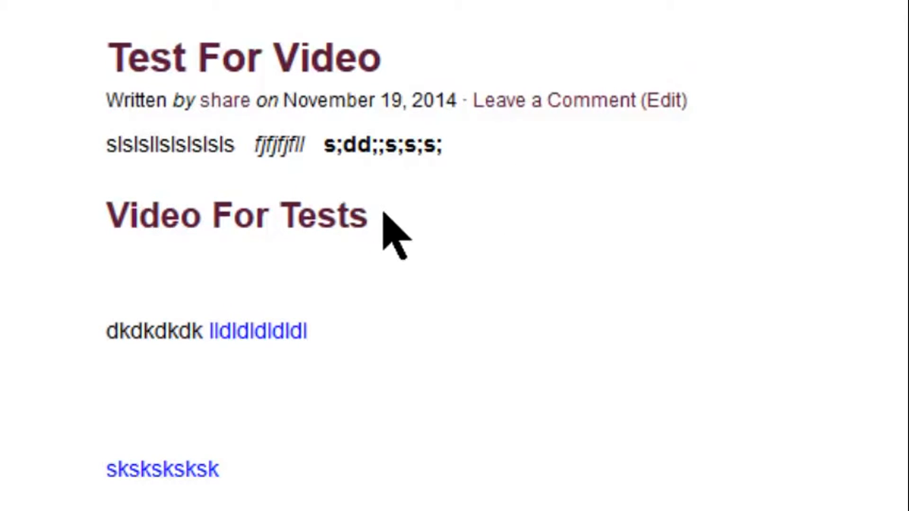
Step: Test the internal link "lldldldldldl" and the external link "sksksksksk" on the live post, returning to the post after each
left_click(274, 339)
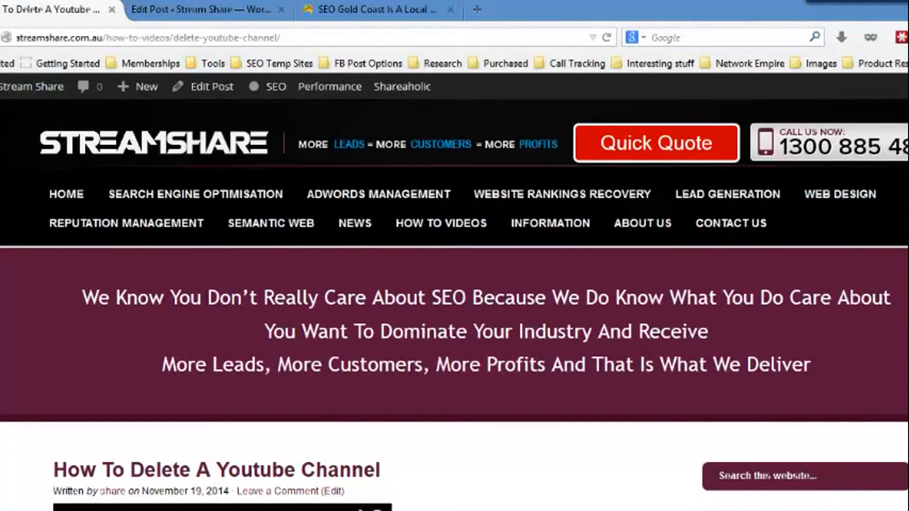
scroll(455, 290, "down", 8)
scroll(455, 290, "up", 8)
left_click(352, 230)
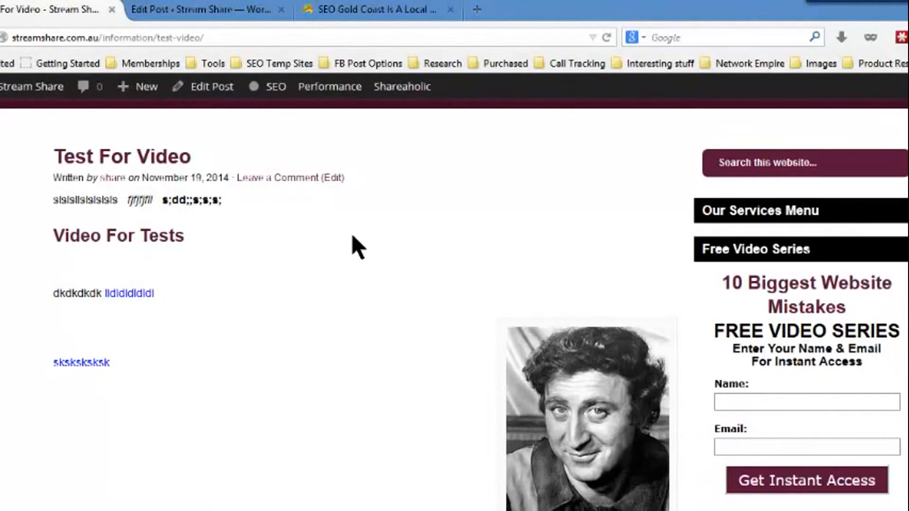
left_click(93, 362)
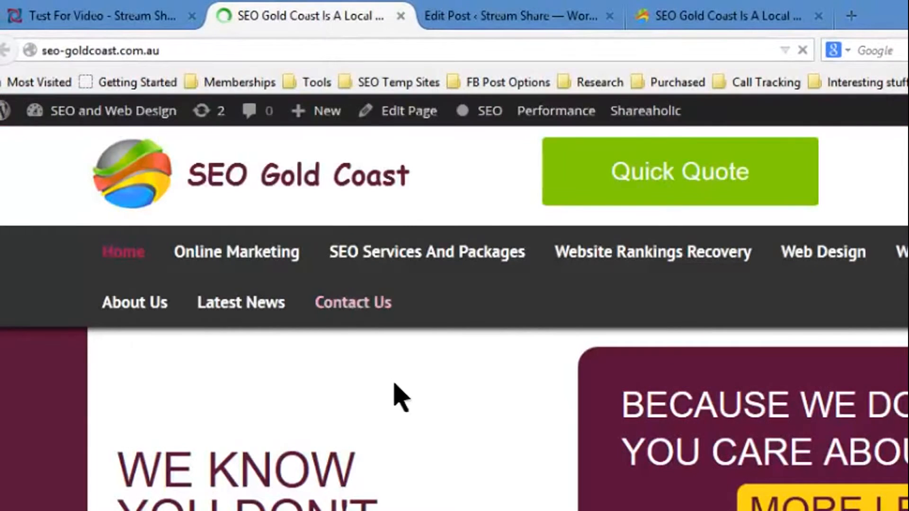
left_click(98, 16)
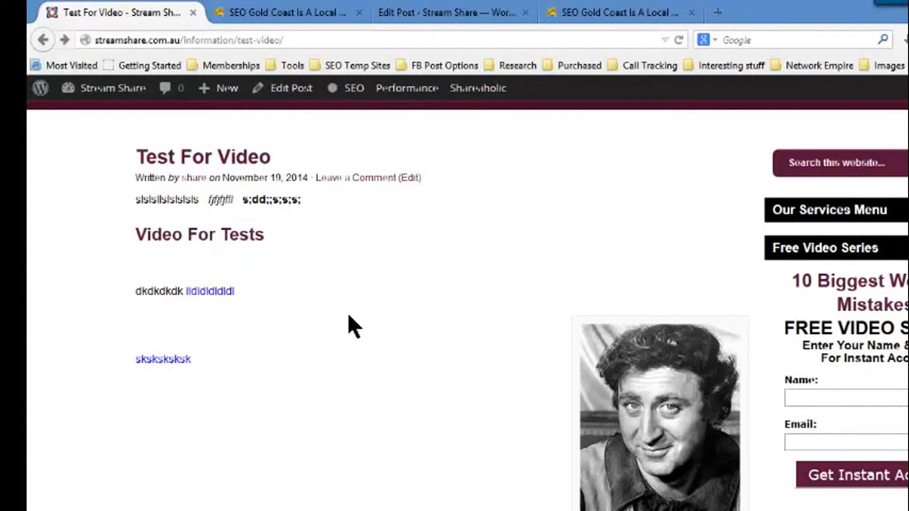
Step: Open the "Test For Video" post for editing from the list of all posts
scroll(354, 327, "up", 3)
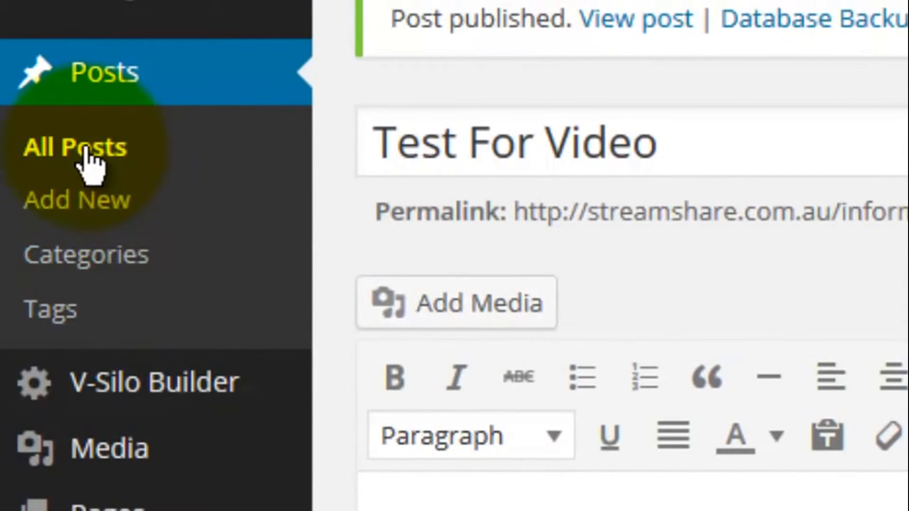
left_click(86, 150)
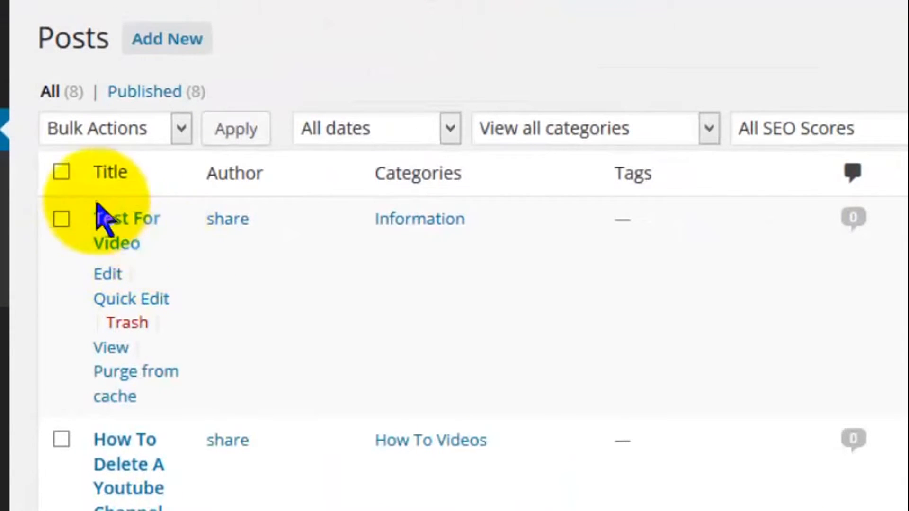
left_click(112, 281)
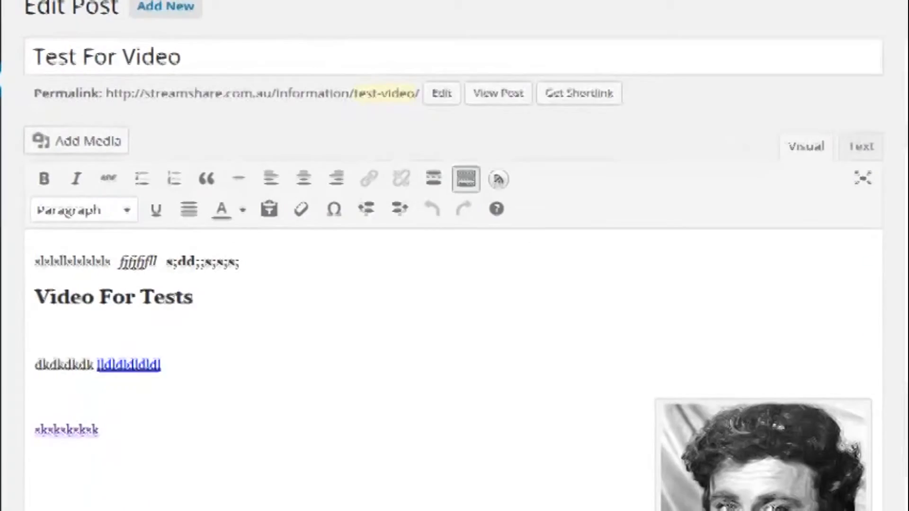
Step: Change the alignment of the "An Evil Villain" image to Left in its image details
scroll(454, 332, "down", 3)
left_click(781, 295)
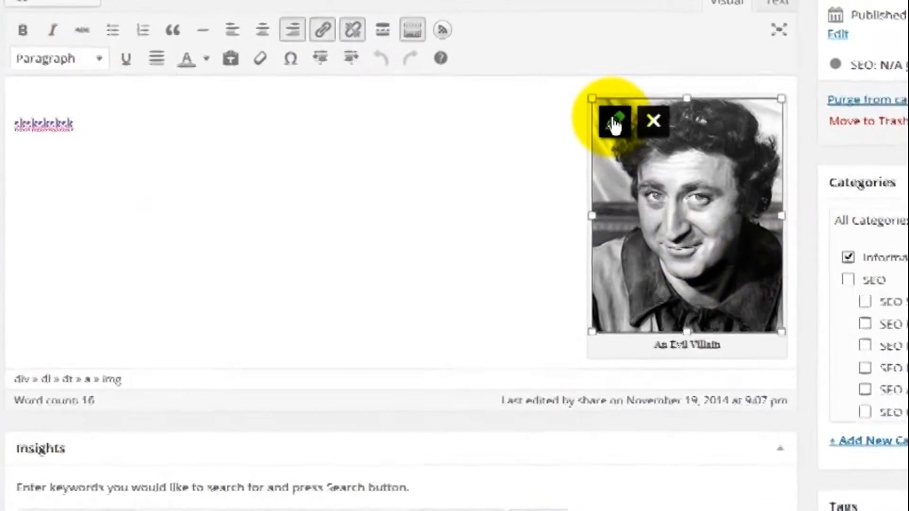
left_click(612, 113)
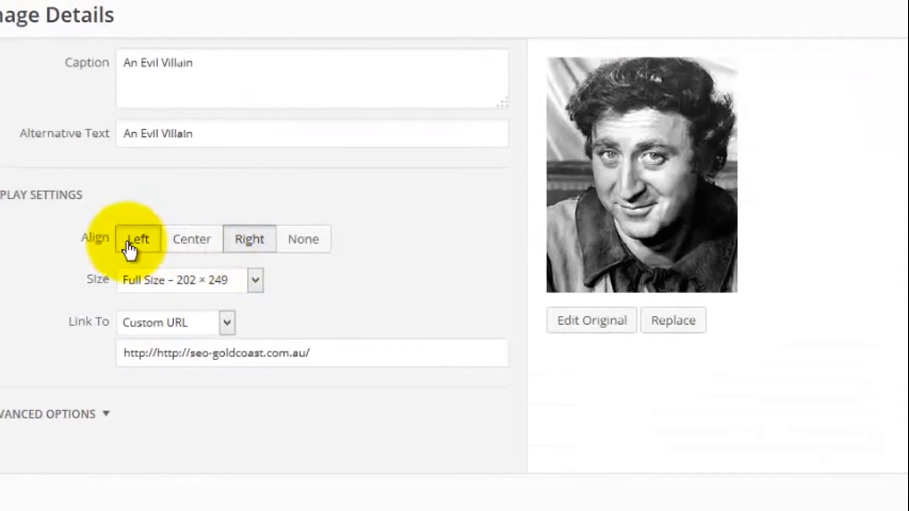
left_click(128, 249)
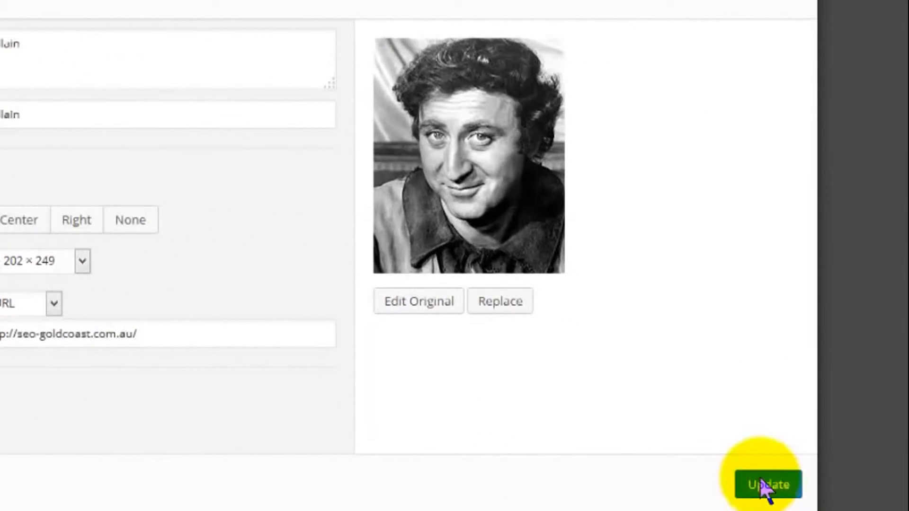
left_click(763, 485)
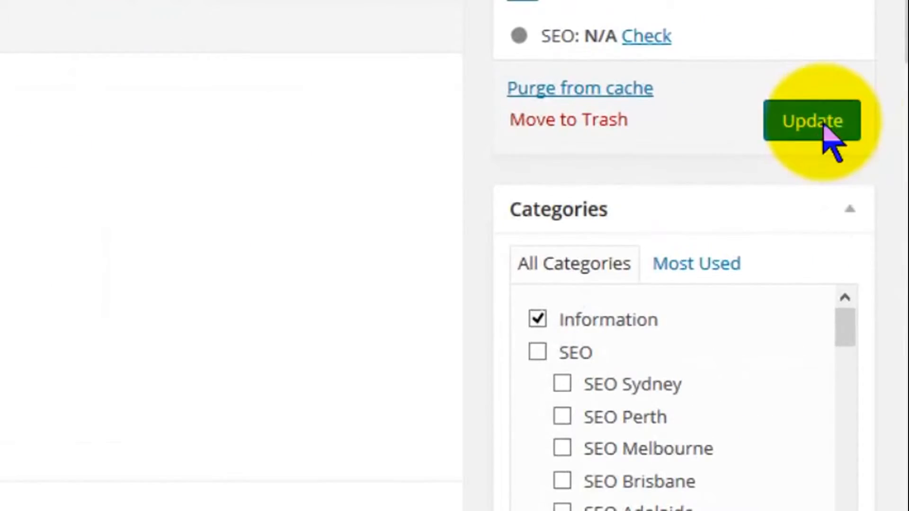
Step: Update the "Test For Video" post and reload its live page
left_click(825, 124)
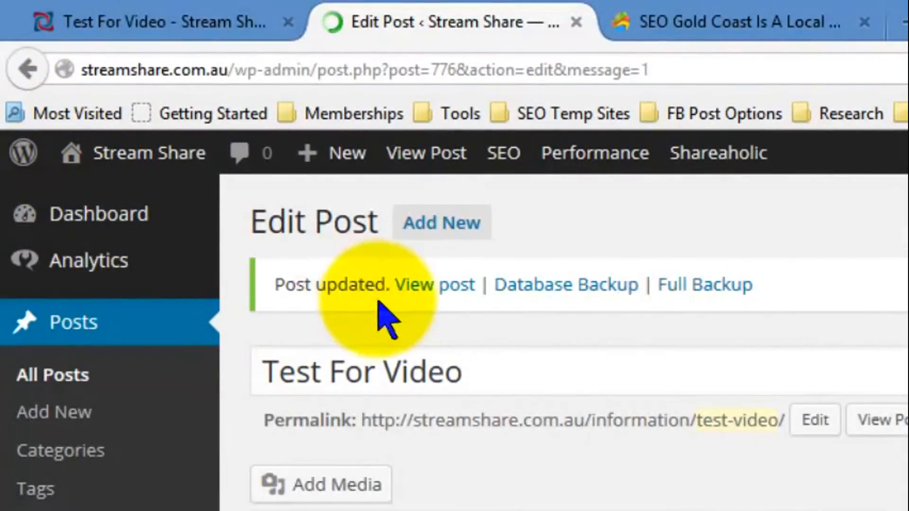
left_click(190, 22)
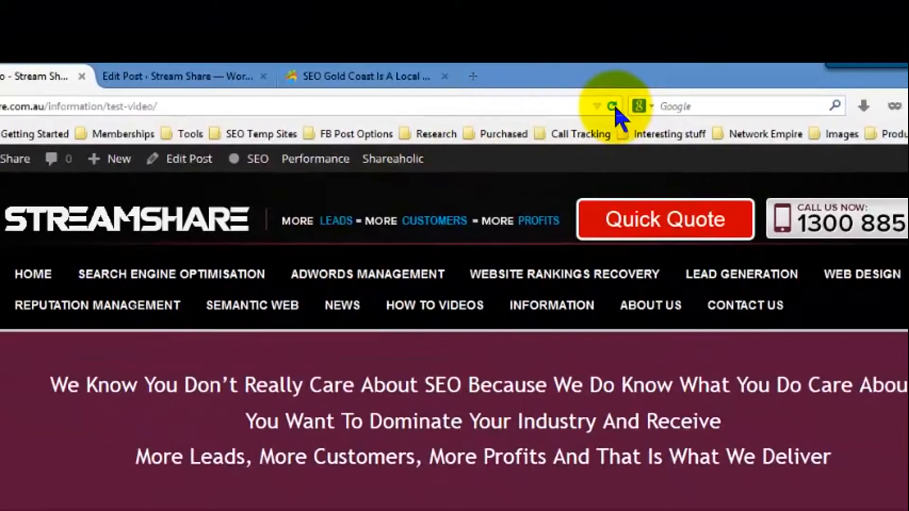
left_click(613, 107)
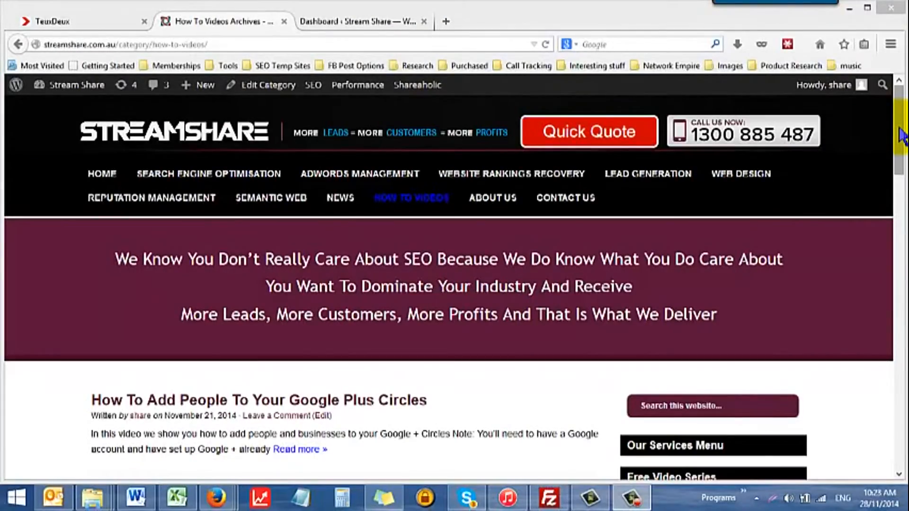
Step: Examine the post entries and their thumbnails on the How To Videos category page and compare the newest post with its editor
left_click_drag(902, 134, 903, 163)
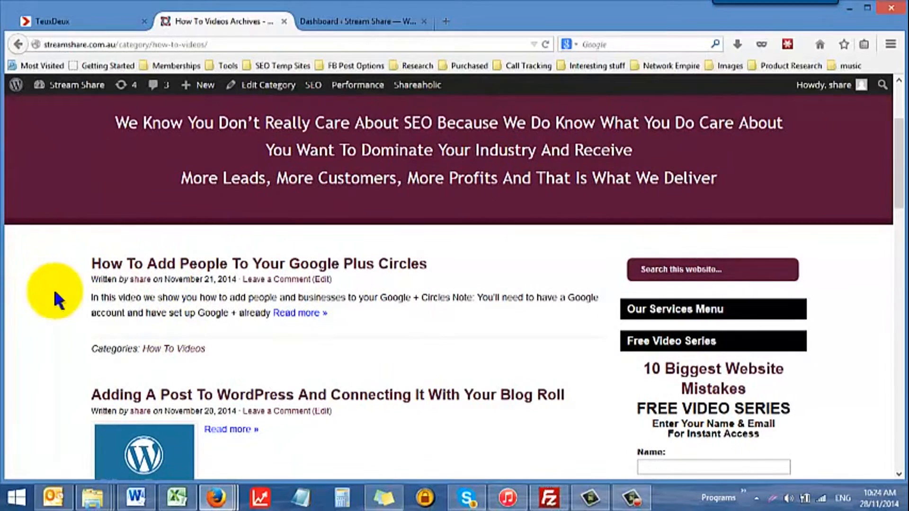
scroll(902, 191, "down", 5)
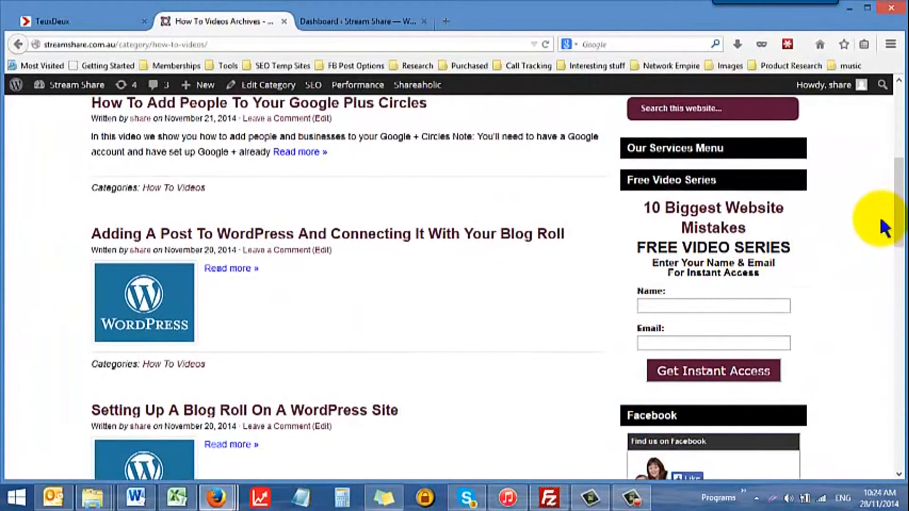
scroll(902, 225, "down", 10)
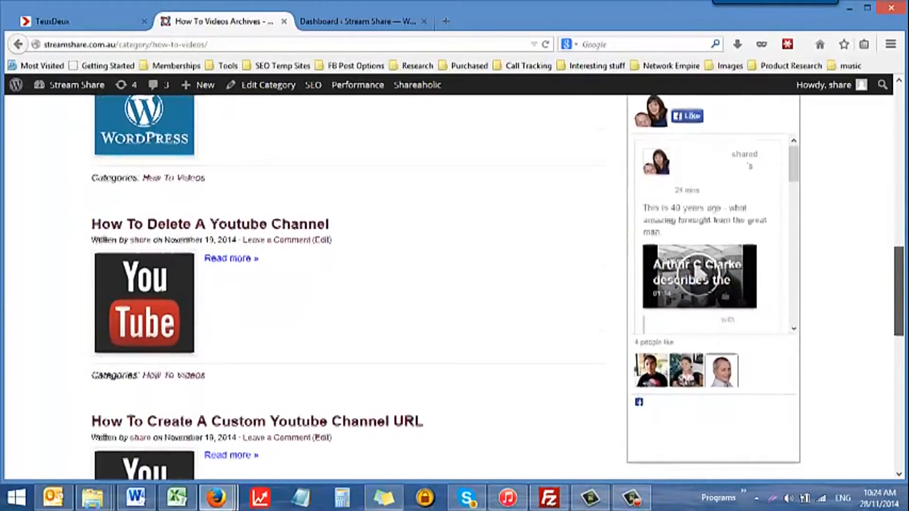
scroll(902, 168, "up", 15)
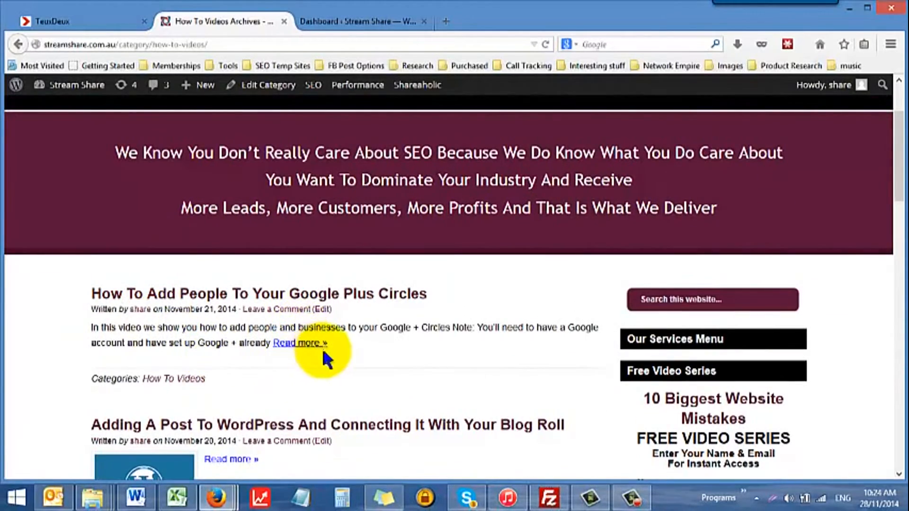
left_click(373, 29)
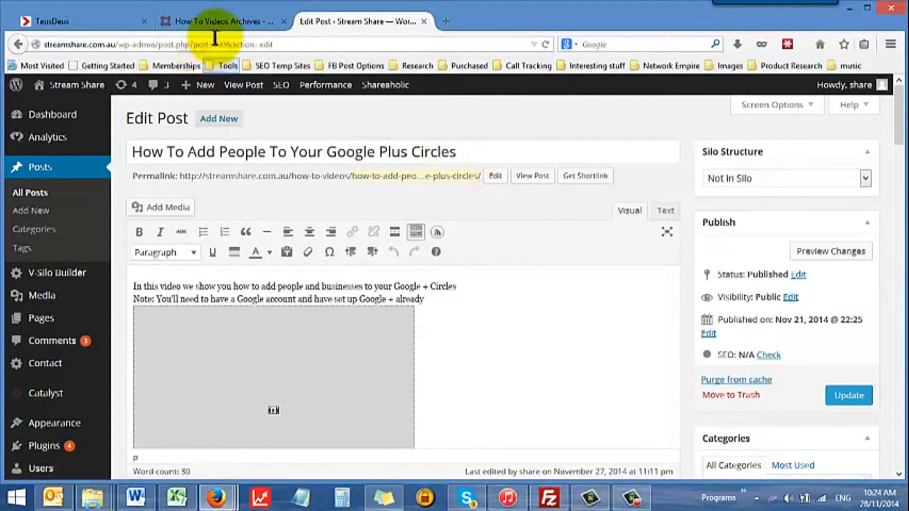
left_click(221, 22)
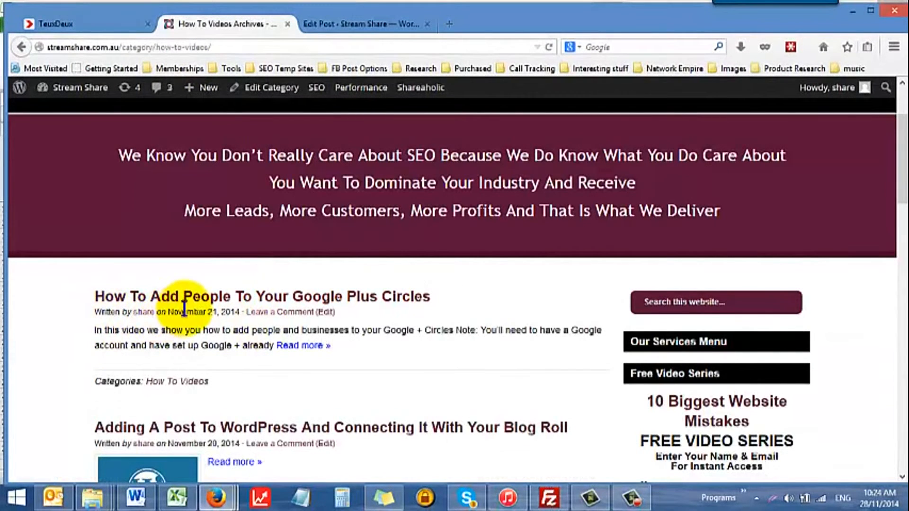
Step: Set the Google + Icon image from the media library as the featured image of "How To Add People To Your Google Plus Circles"
left_click(324, 31)
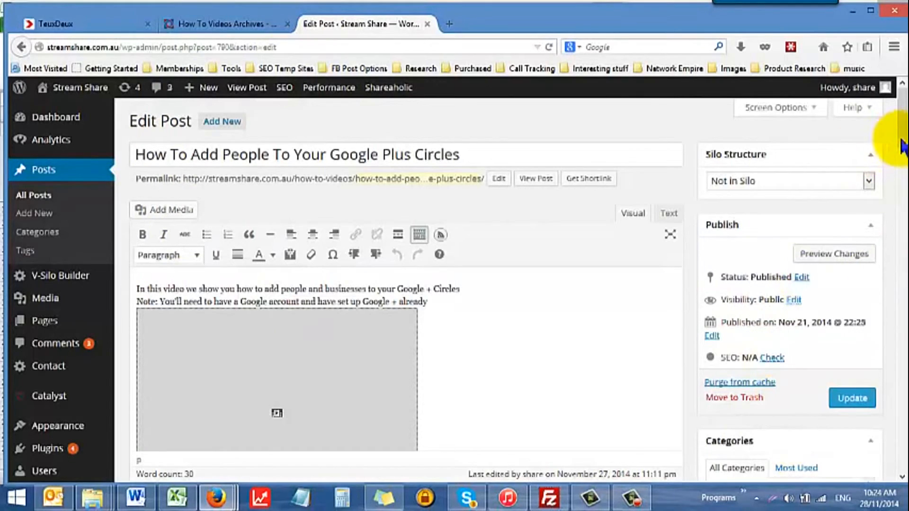
left_click_drag(902, 144, 902, 199)
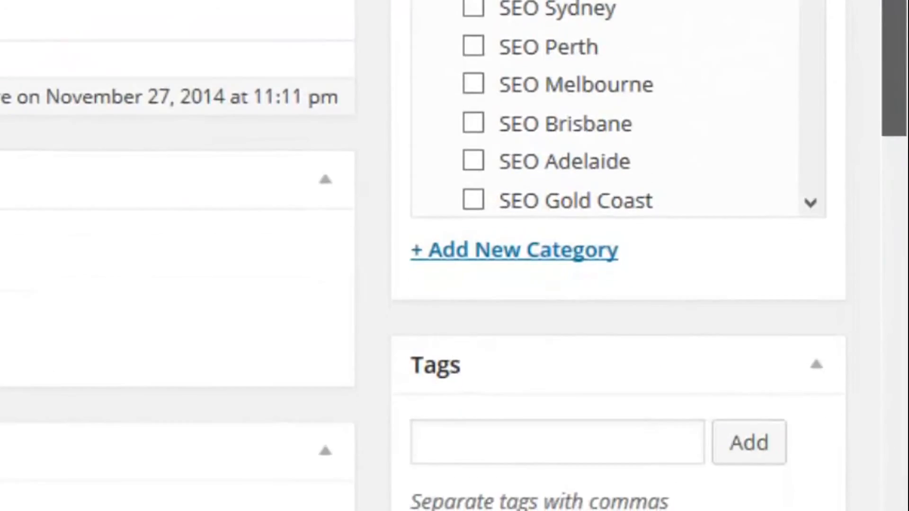
left_click_drag(894, 86, 893, 185)
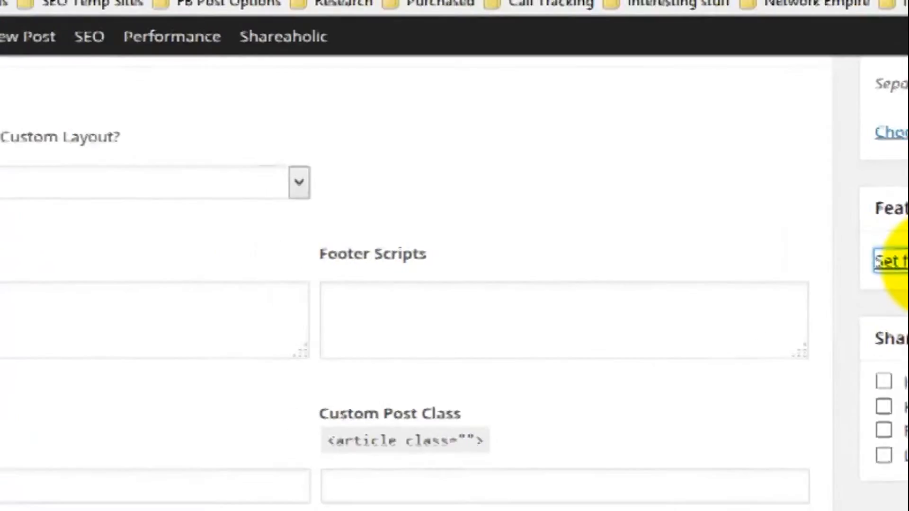
left_click(489, 270)
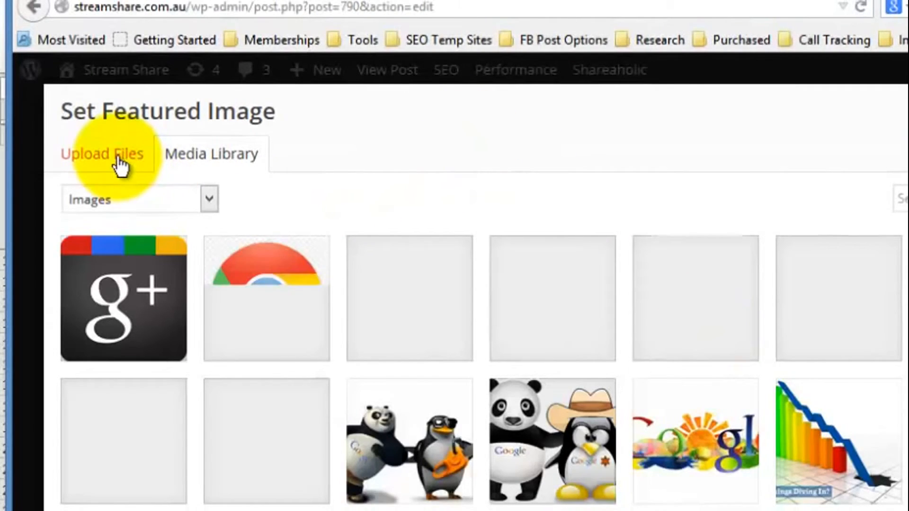
left_click(121, 163)
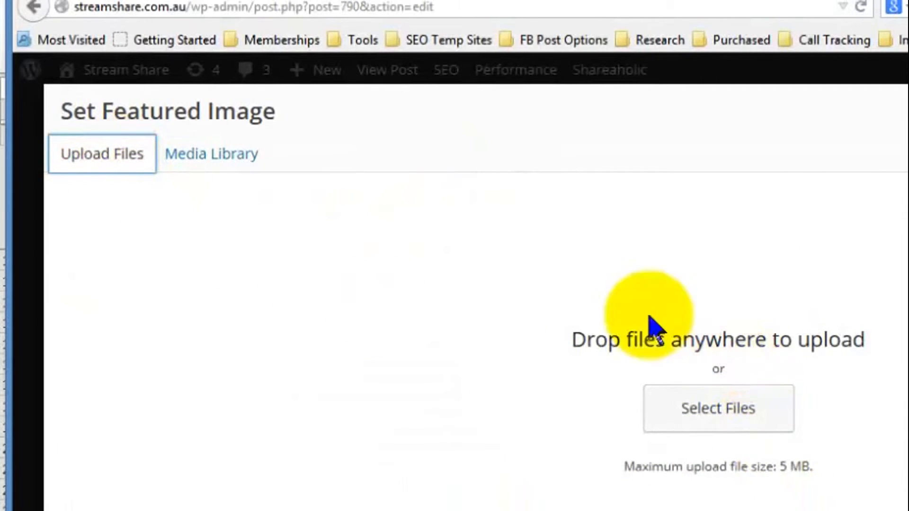
left_click(217, 165)
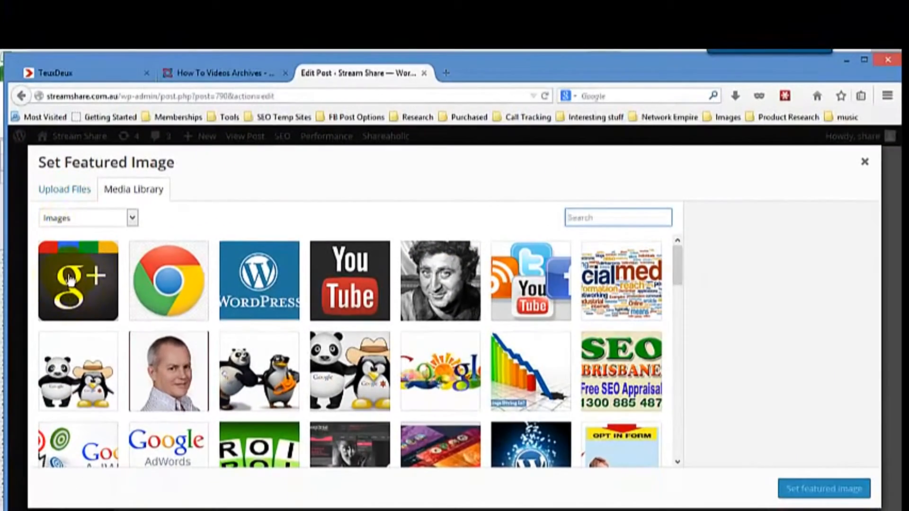
left_click(70, 278)
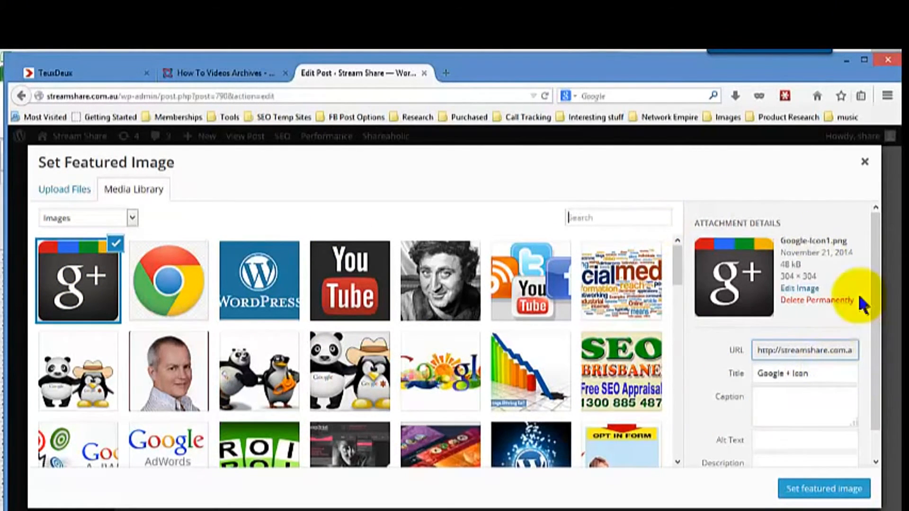
scroll(873, 355, "down", 1)
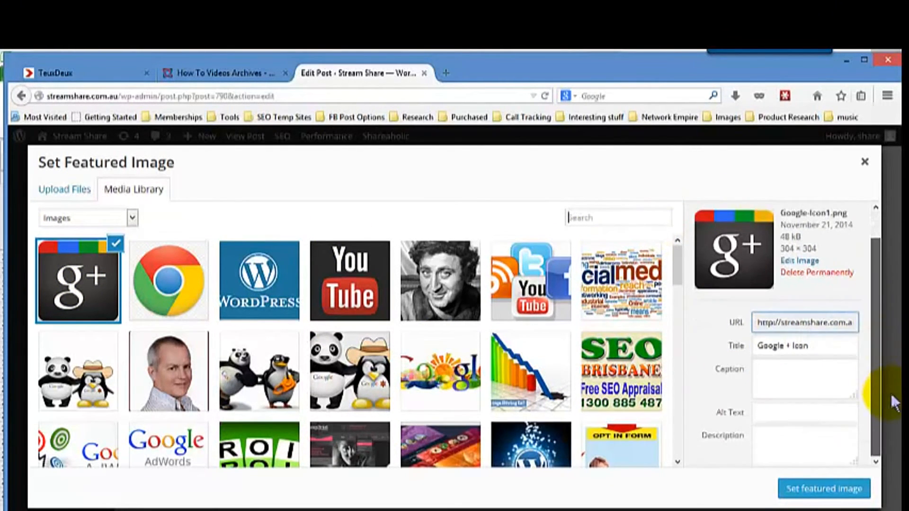
left_click(812, 492)
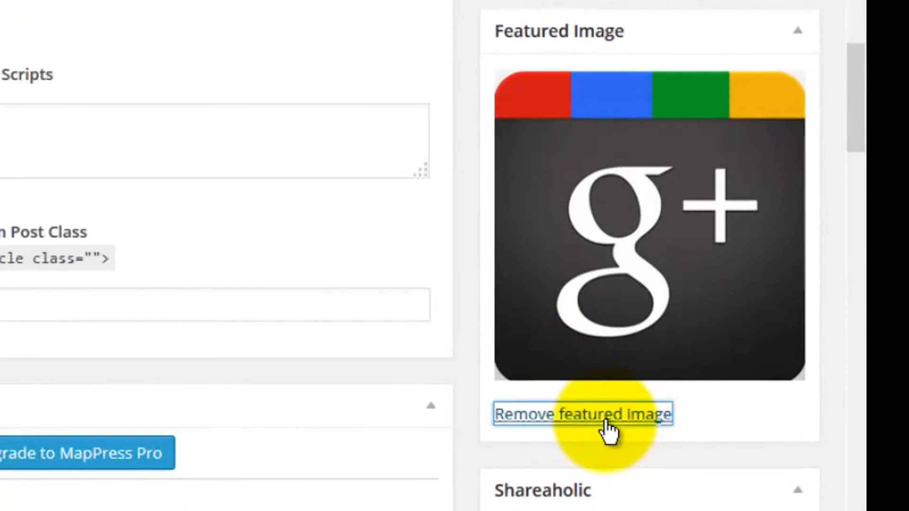
Step: Remove the post's featured image and set the Google + Icon image as featured image again
left_click(606, 416)
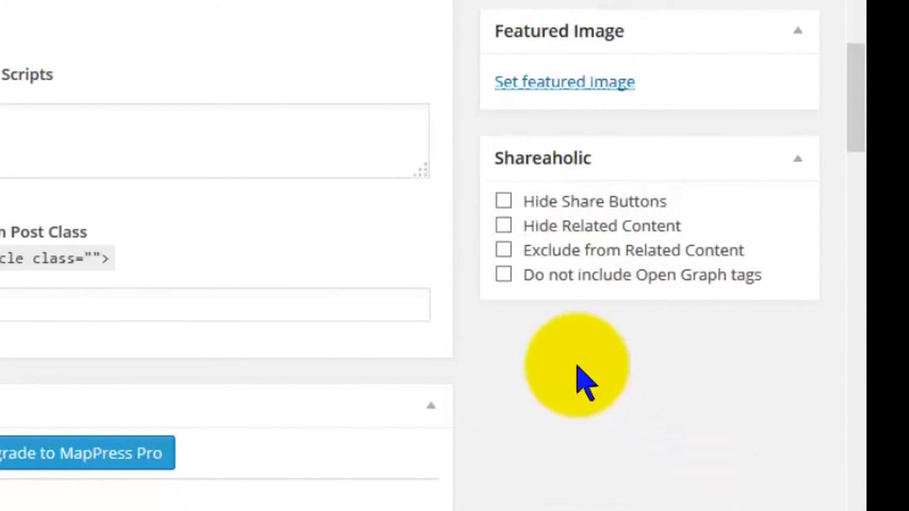
left_click(579, 85)
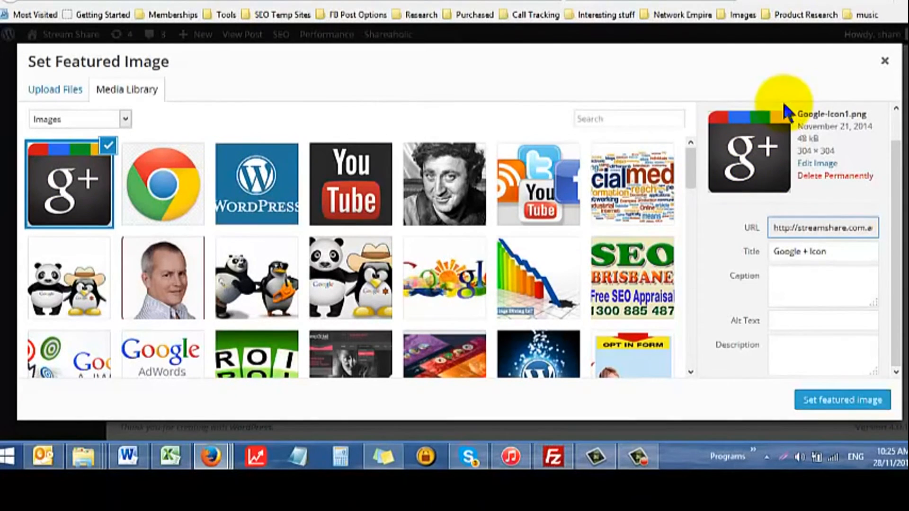
left_click(843, 411)
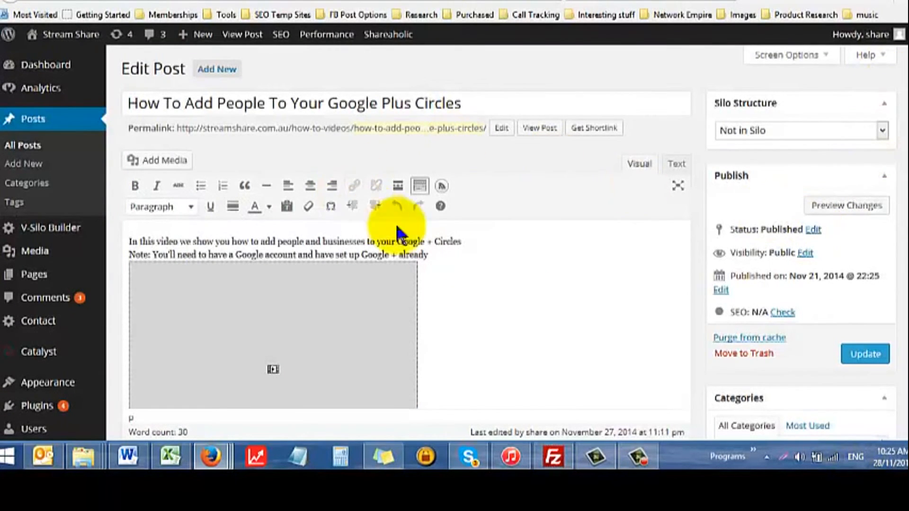
Step: Update the Google Plus Circles post and check its entry on the live How To Videos category page
left_click(856, 355)
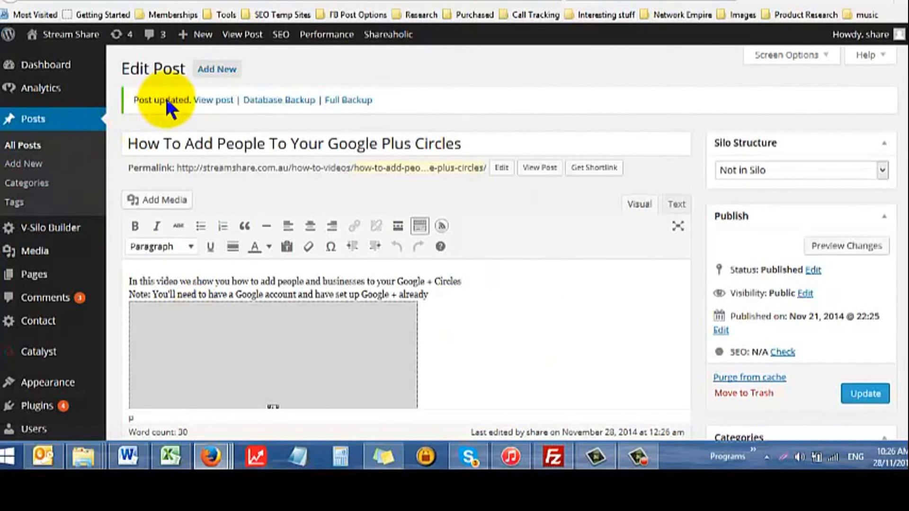
left_click(205, 1)
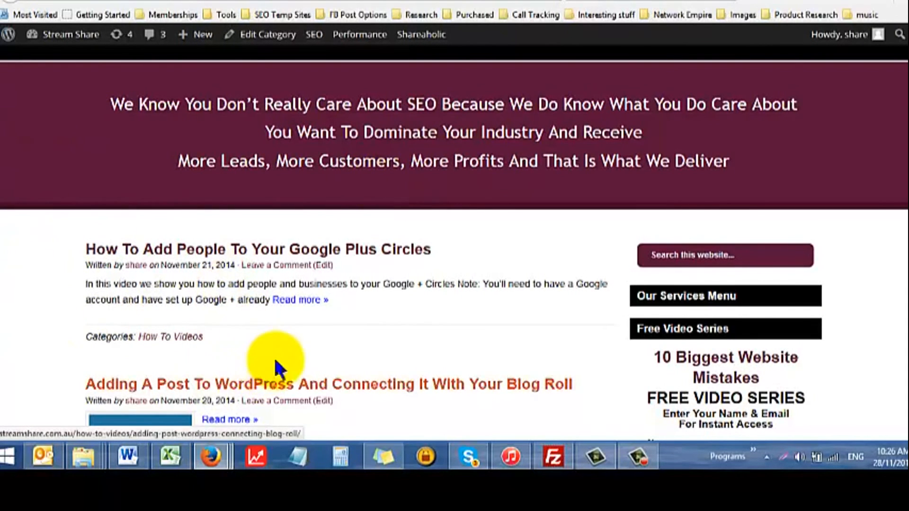
left_click_drag(908, 121, 908, 153)
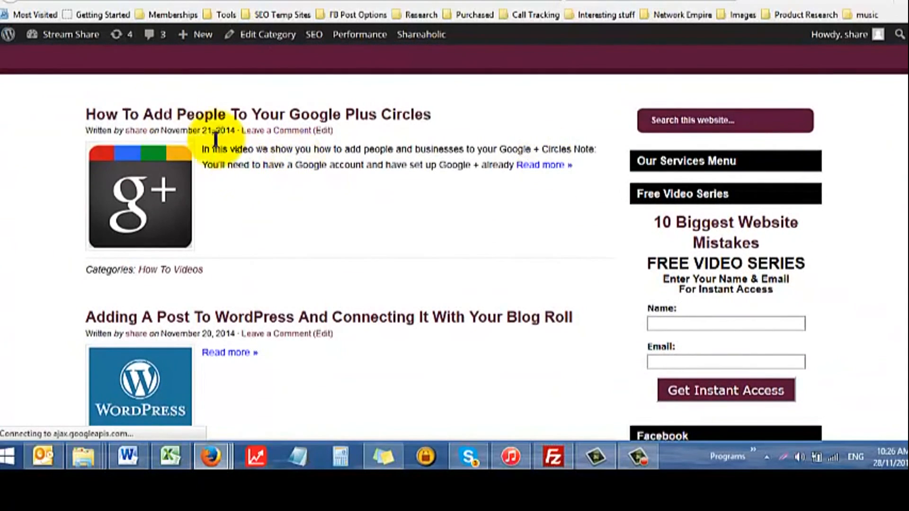